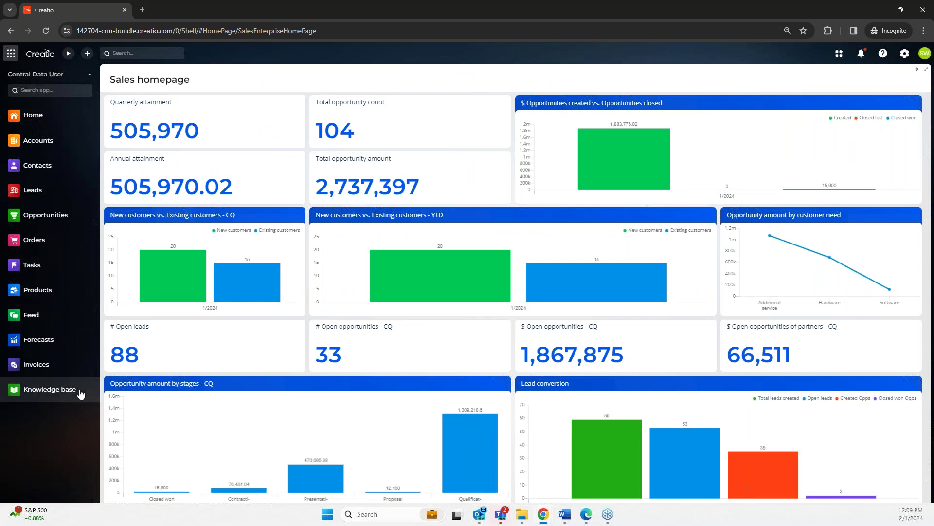
Switch the workplace to Sales and look through its list of sections
click(90, 74)
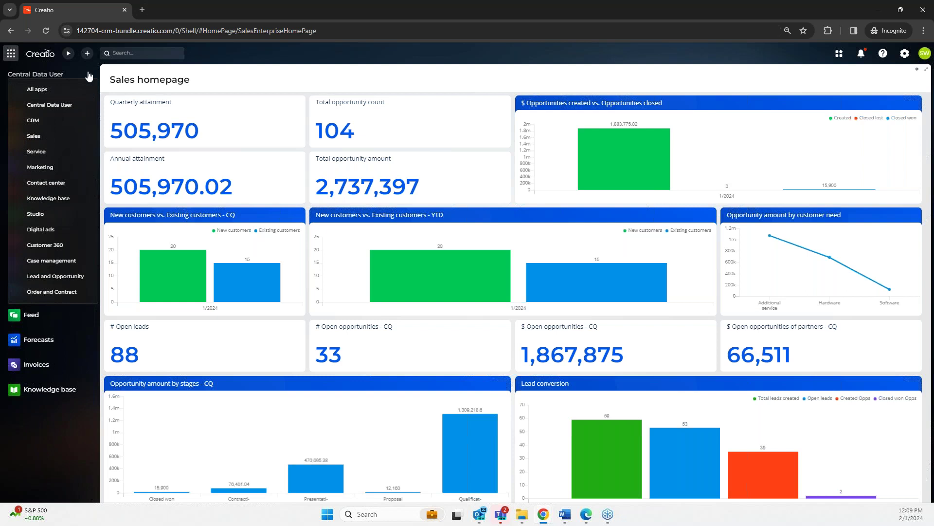
click(49, 137)
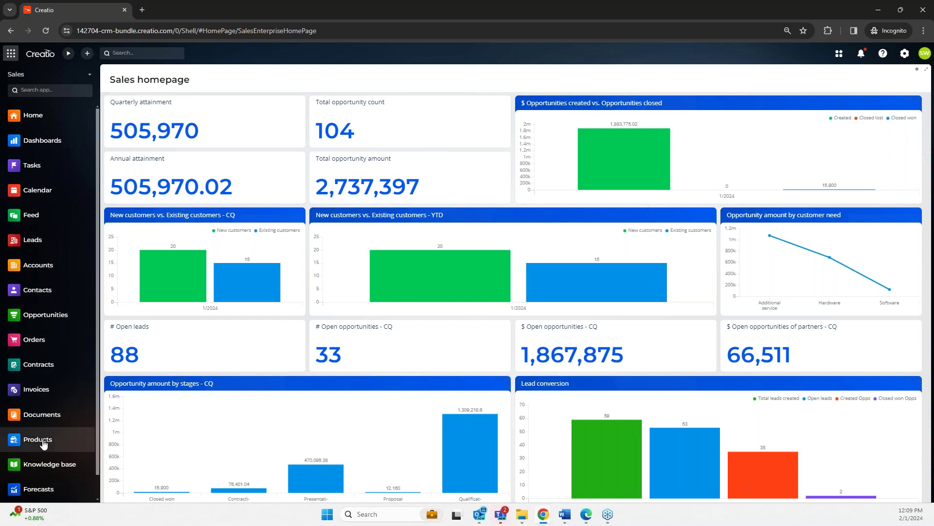
scroll(43, 444, down, 1)
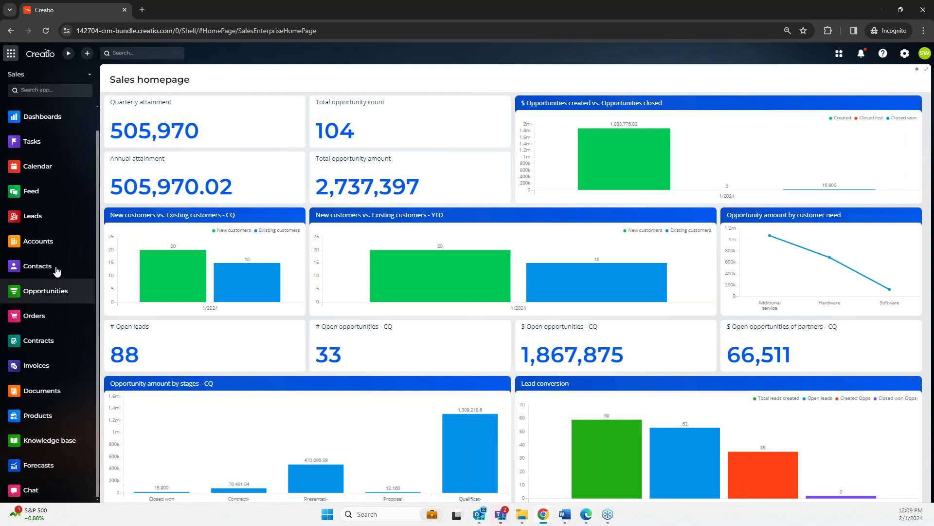
Switch to the Service workplace and then the Marketing workplace to view the sections of each
click(71, 76)
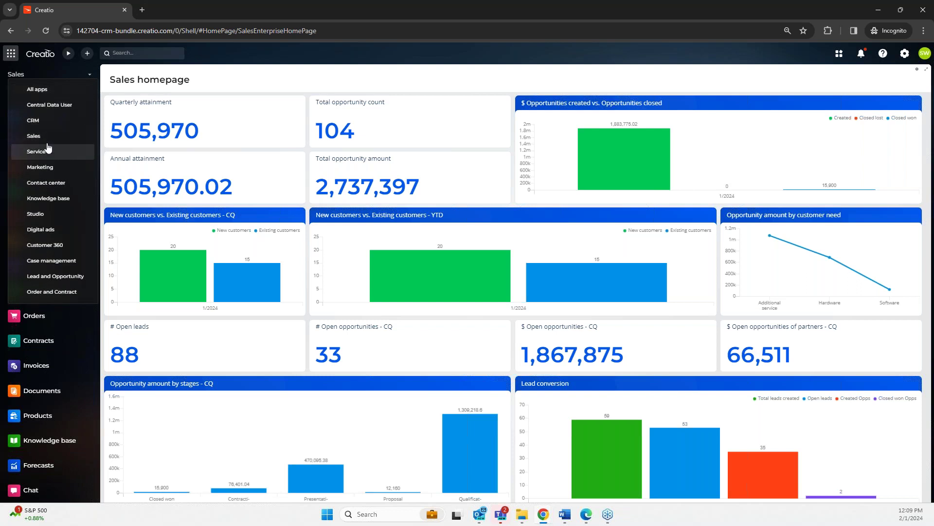
click(48, 151)
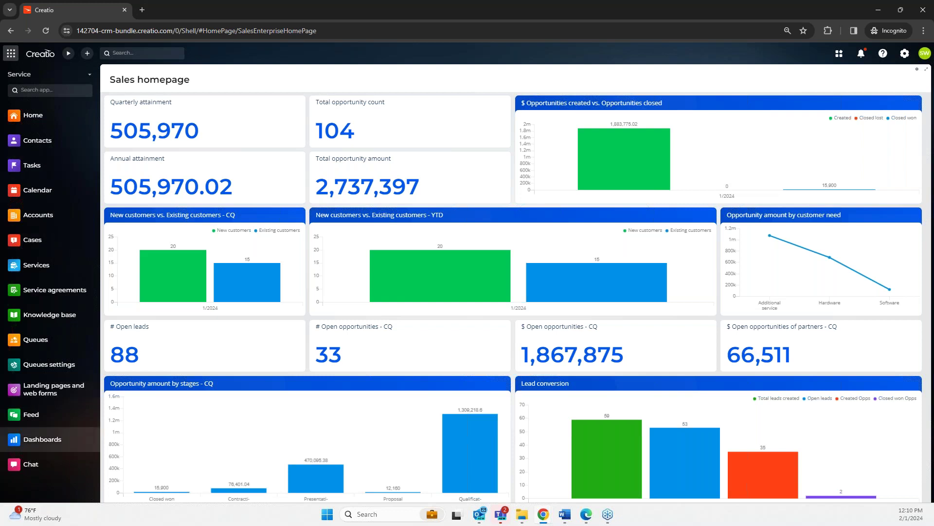
click(20, 78)
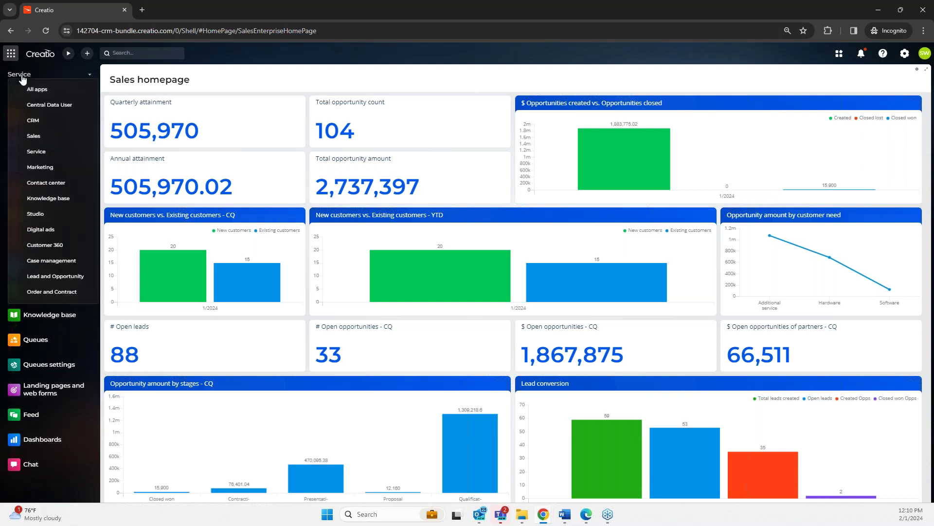
click(43, 168)
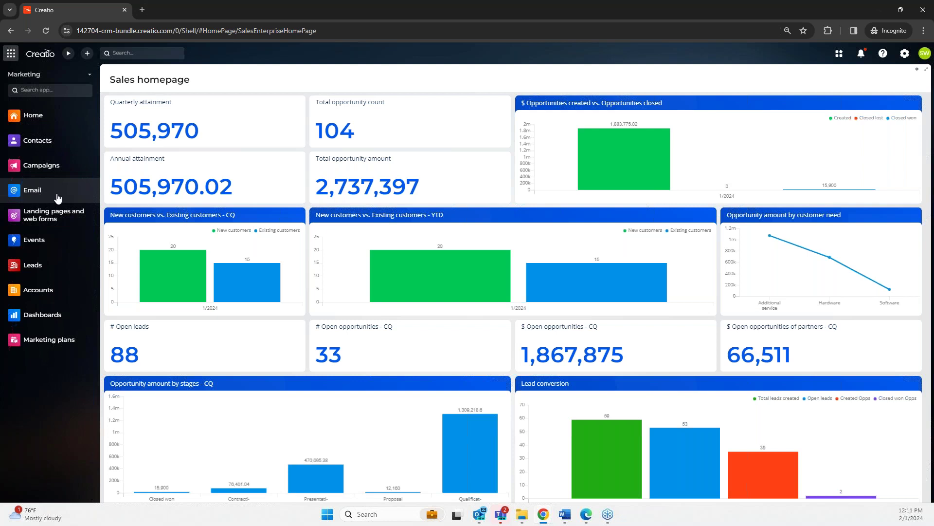
Return to the Central Data User workplace and examine its navigation and global search area up close
click(41, 76)
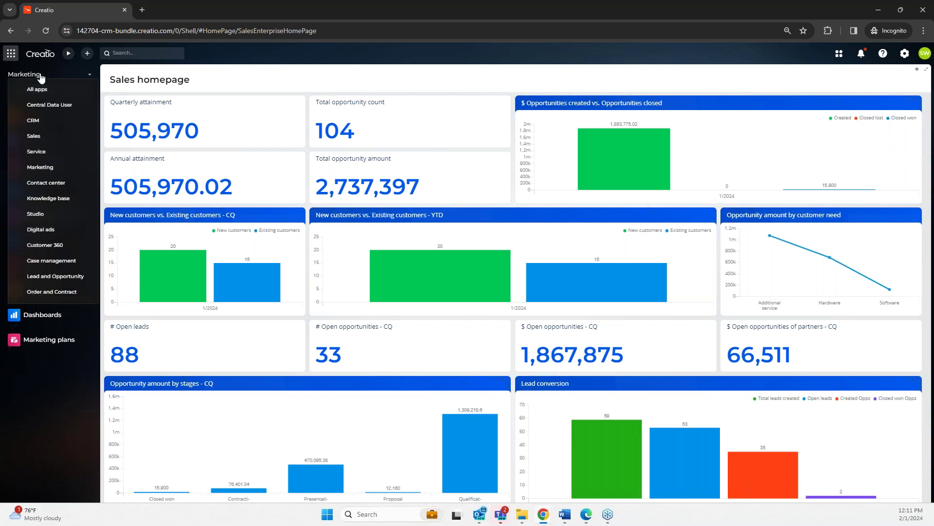
click(47, 105)
scroll(21, 78, up, 5)
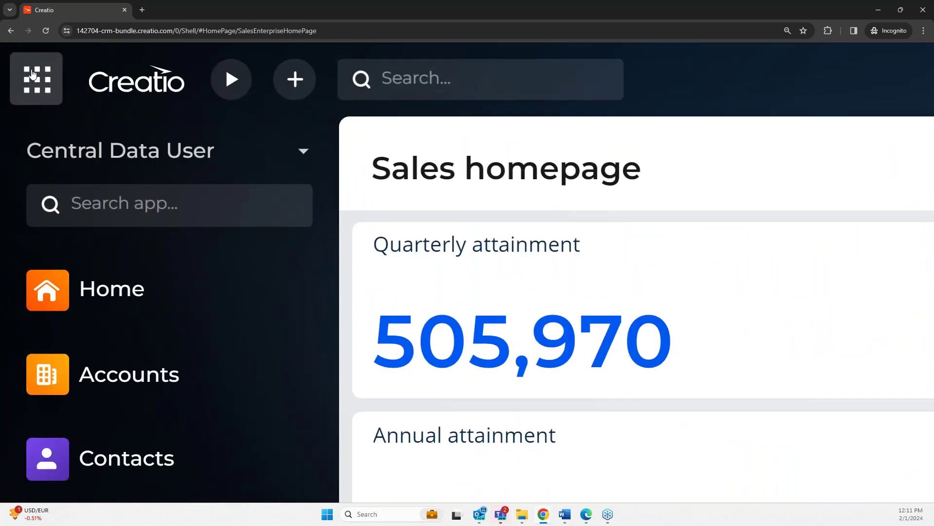
scroll(175, 182, down, 5)
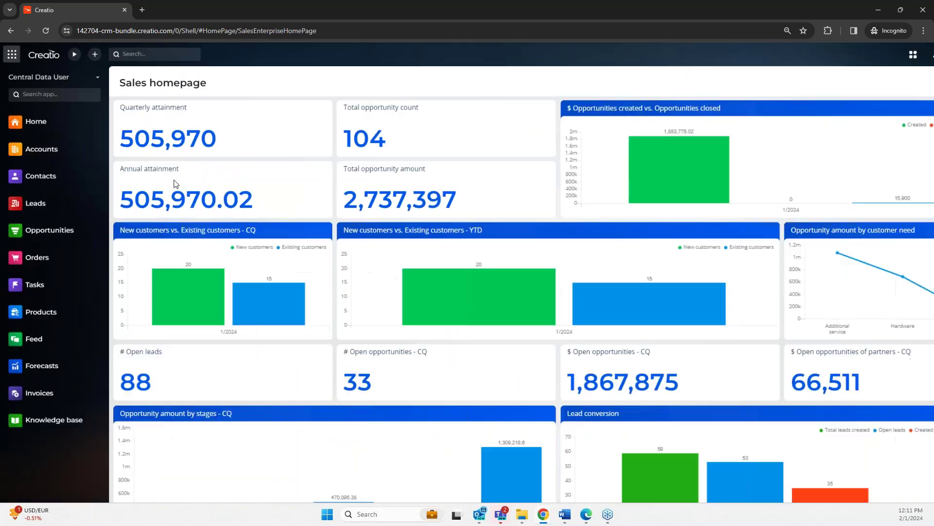
scroll(176, 182, down, 1)
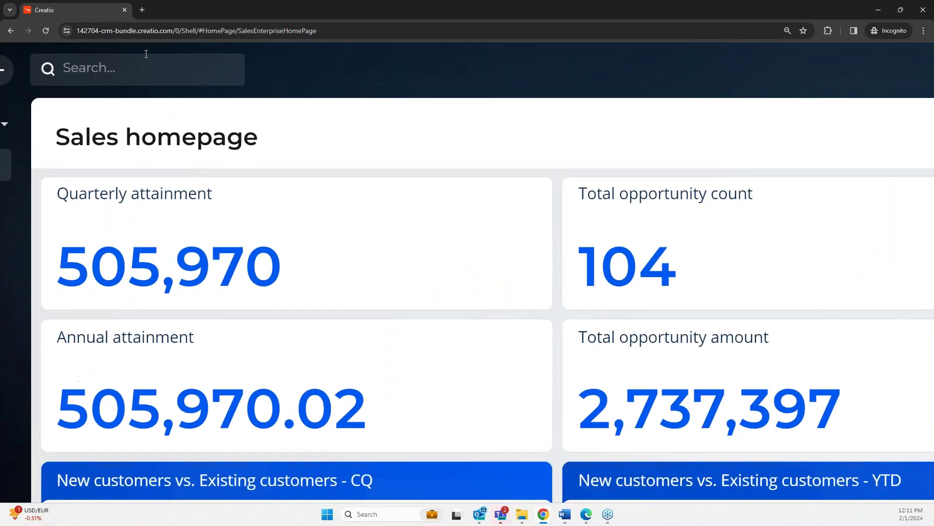
scroll(467, 272, left, 1)
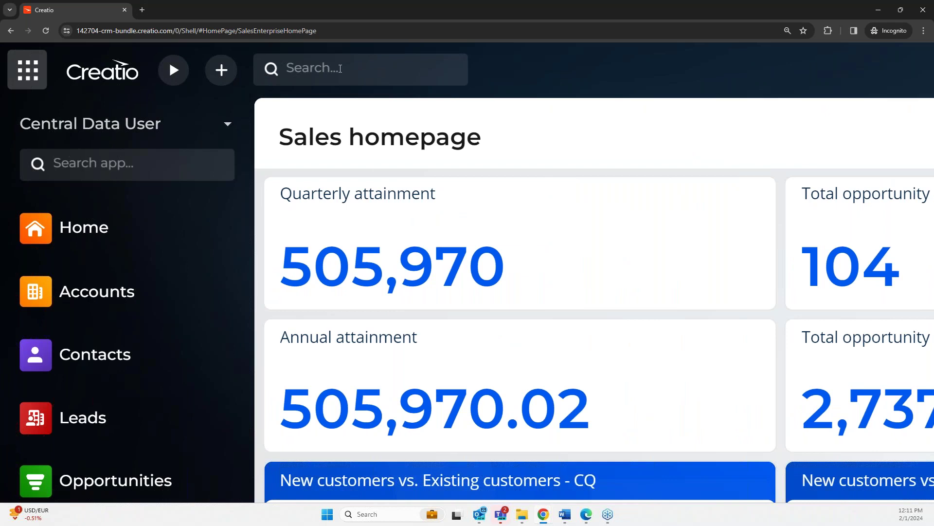
scroll(339, 68, down, 5)
Open the Accounts section and search its list for "alpha"
click(61, 147)
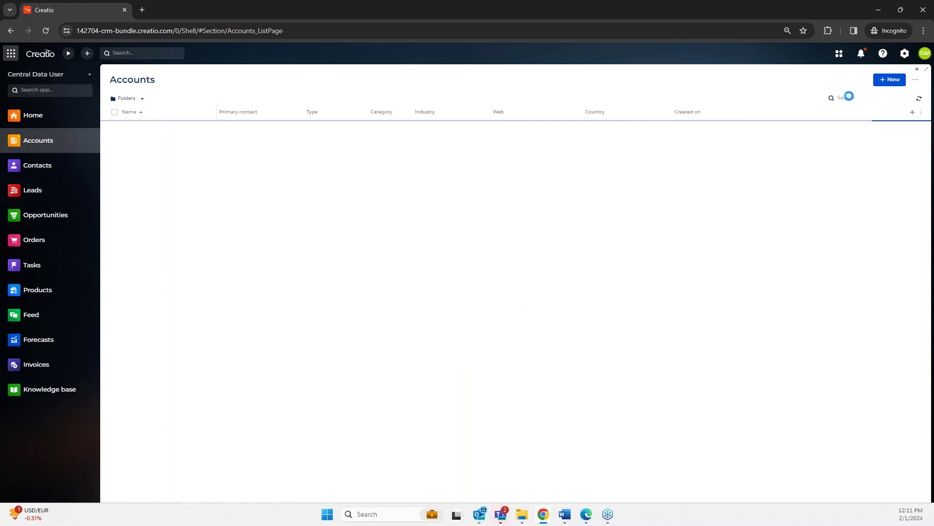
click(862, 98)
text(alpha)
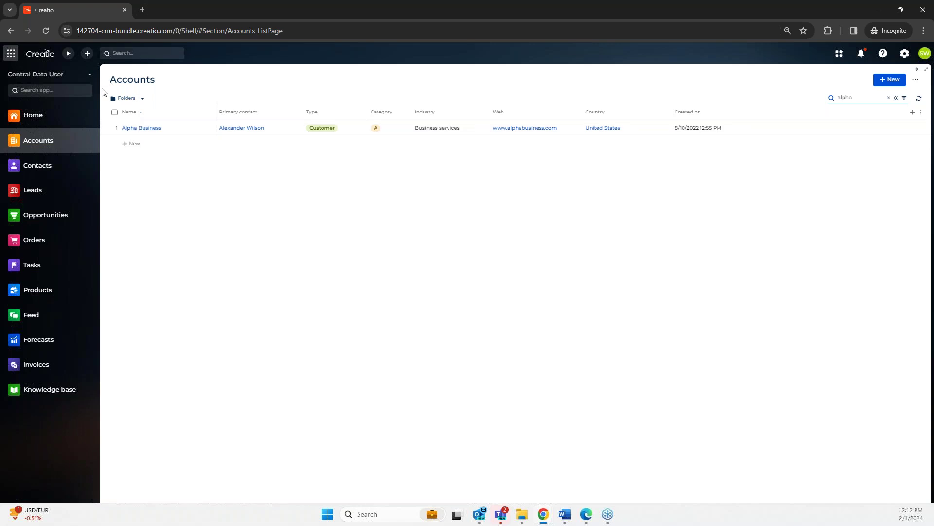
Return to the home page and run a global search for "alpha" across all records
click(71, 116)
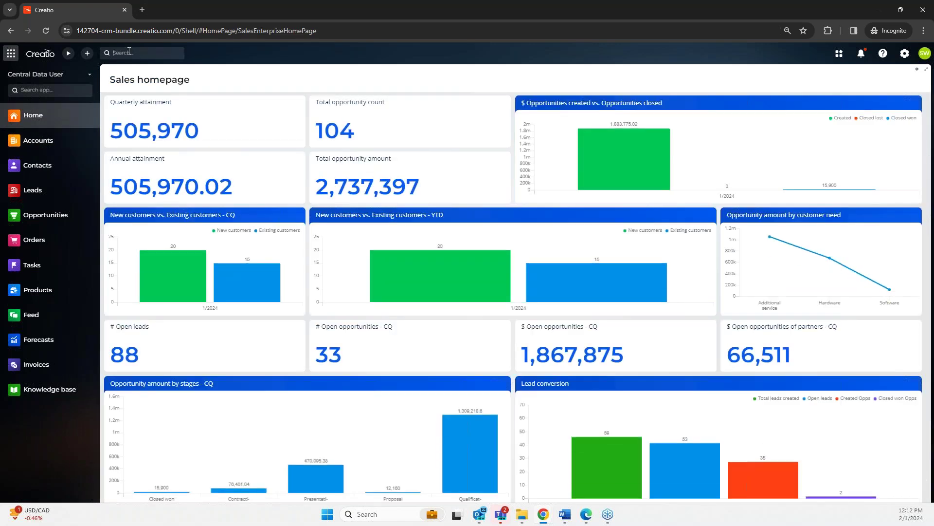
click(129, 52)
text(alpha)
key(Return)
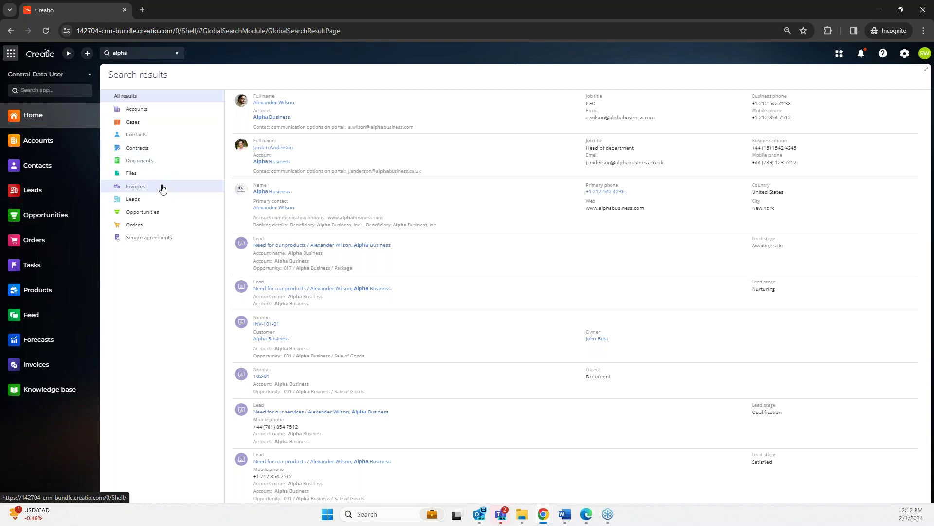
Narrow the global search results to orders and open the second order listed
click(164, 223)
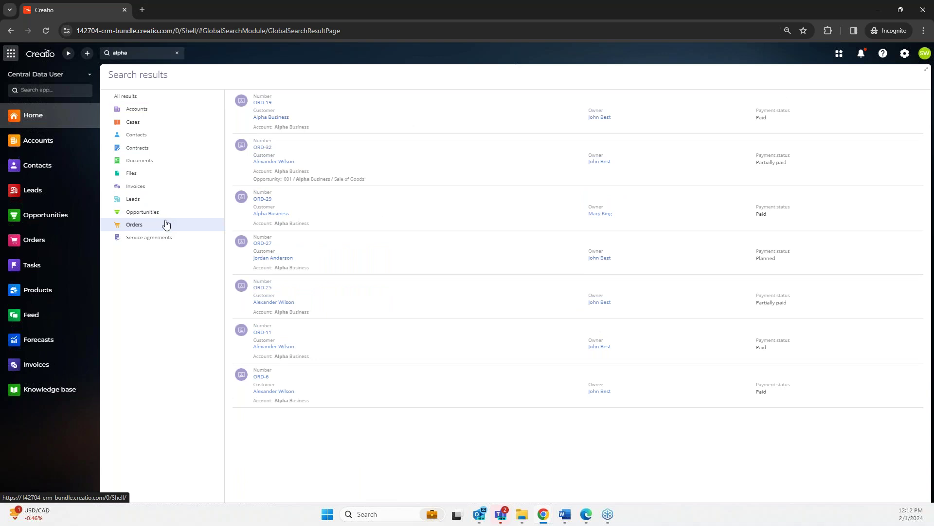
click(267, 153)
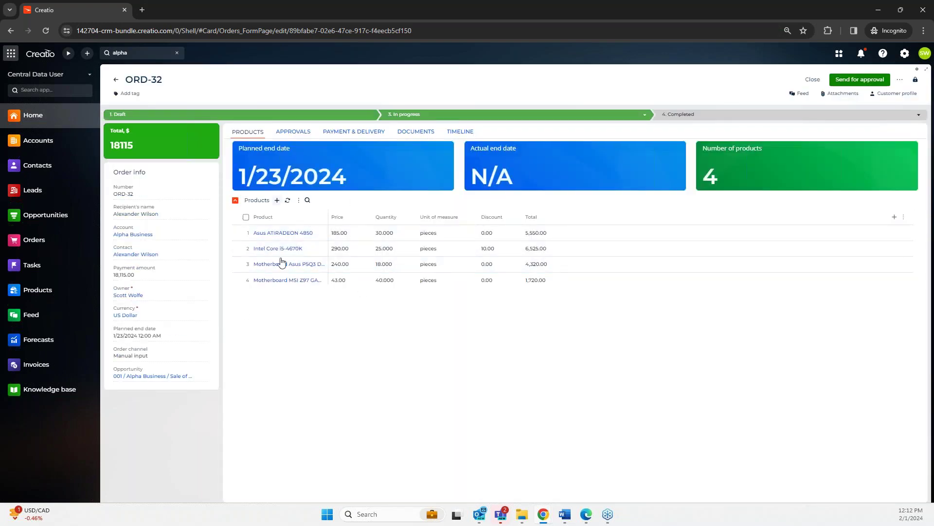
Clear the global search, go back to the Sales homepage and review its charts down to the sales pipeline
click(177, 53)
click(47, 125)
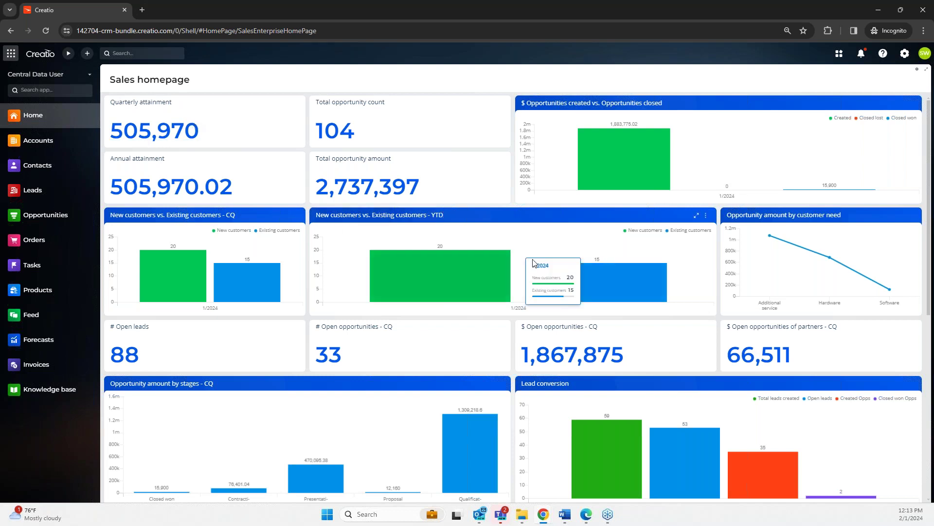
scroll(548, 274, down, 1)
scroll(547, 273, down, 1)
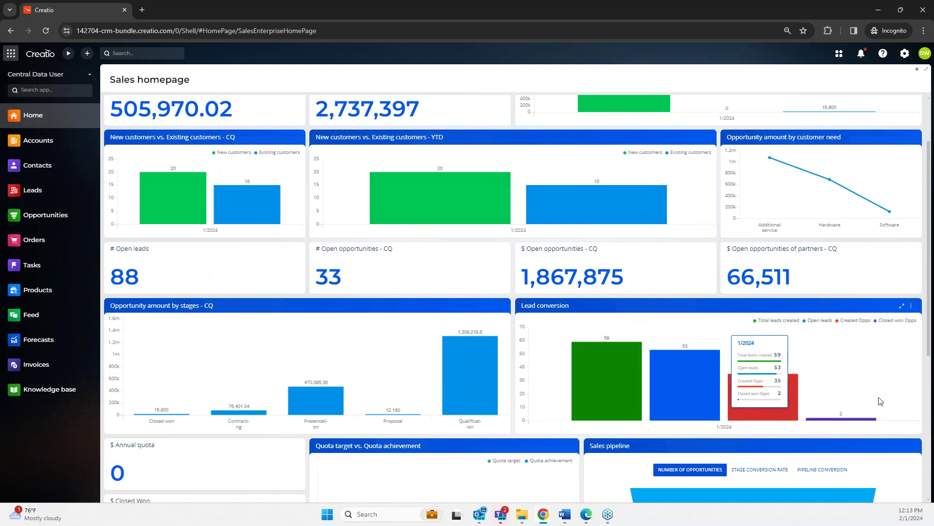
scroll(669, 387, down, 2)
scroll(673, 391, down, 3)
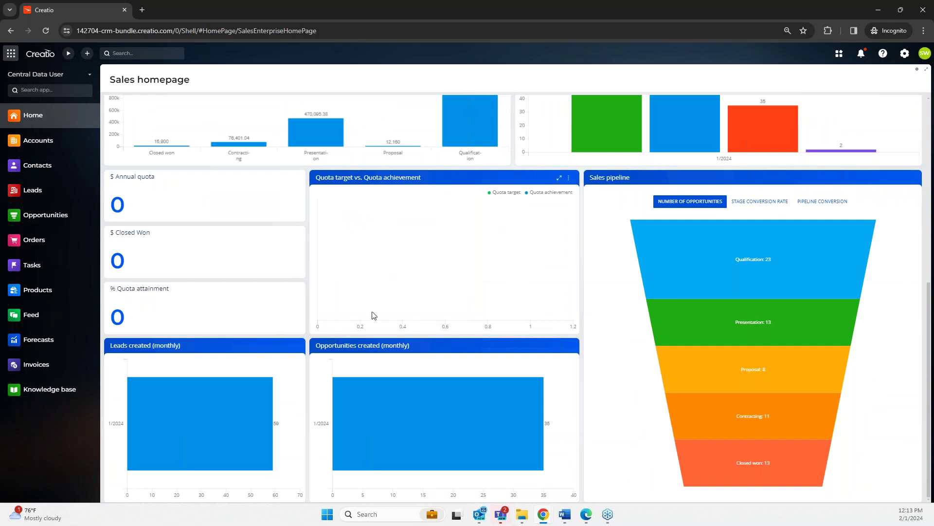
scroll(372, 311, up, 5)
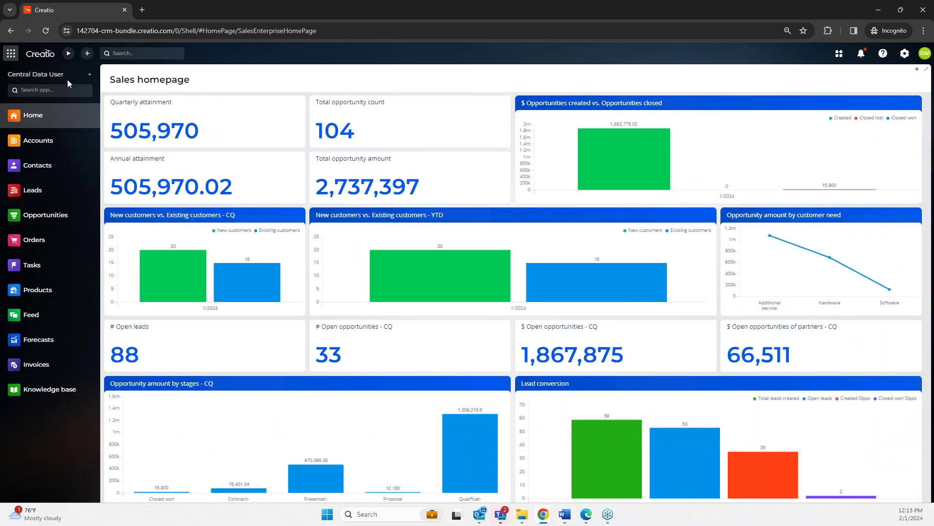
Switch to the Sales workplace, then to the Service workplace and show the Service homepage
click(67, 77)
click(49, 138)
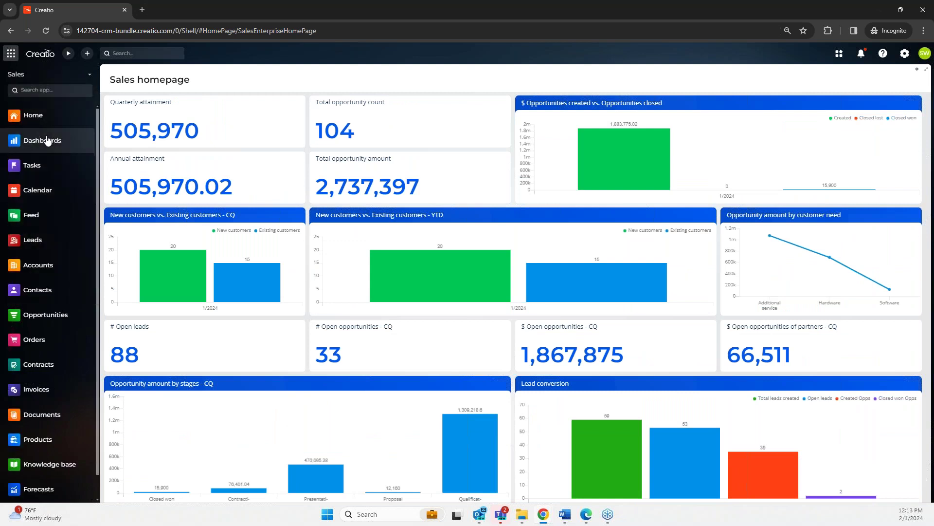
click(51, 77)
click(54, 152)
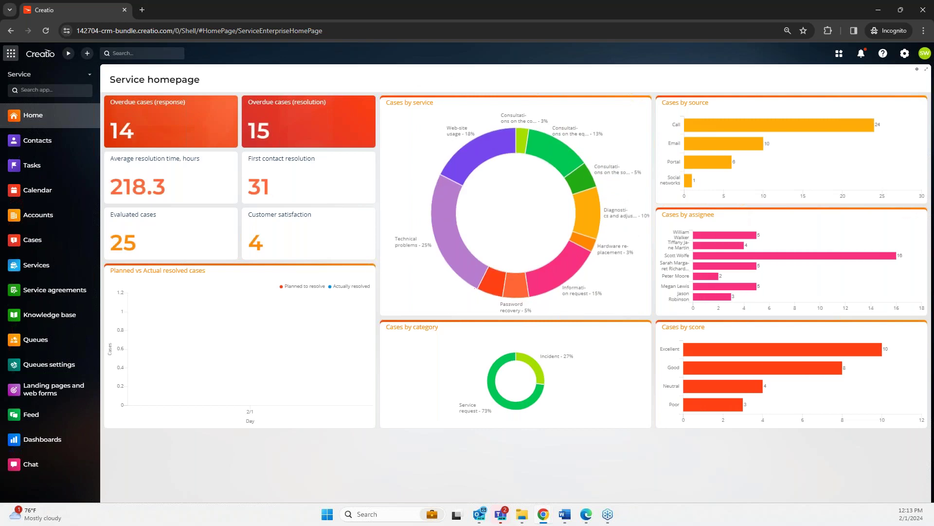
Switch to the Marketing workplace and review the charts on the Marketing home page
click(26, 79)
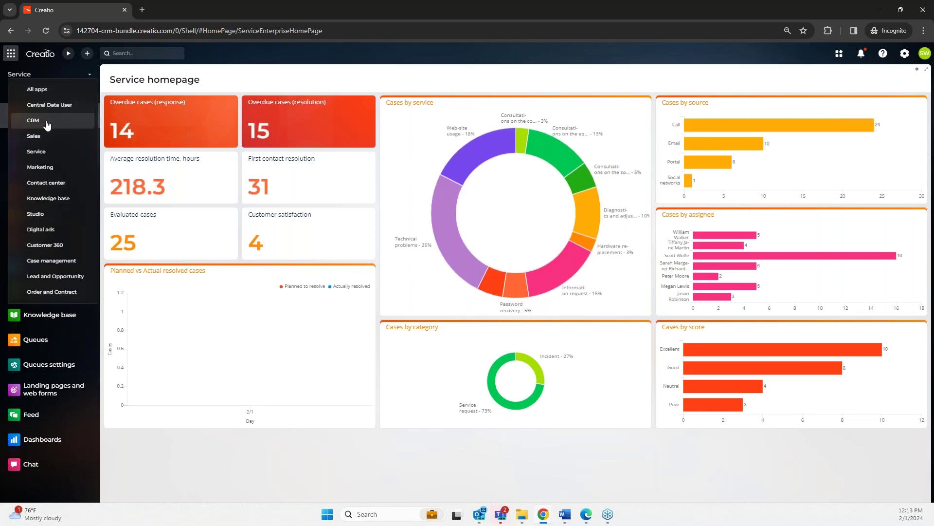
click(44, 167)
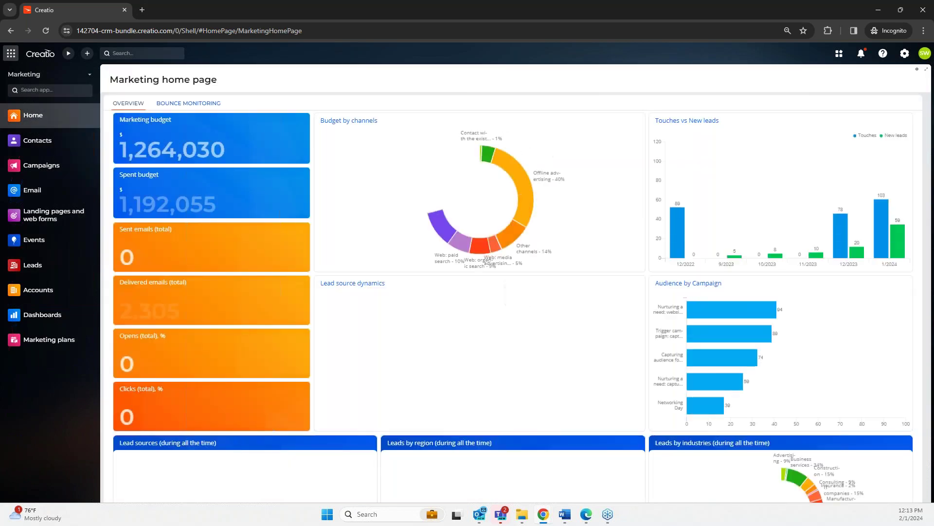
scroll(341, 317, down, 5)
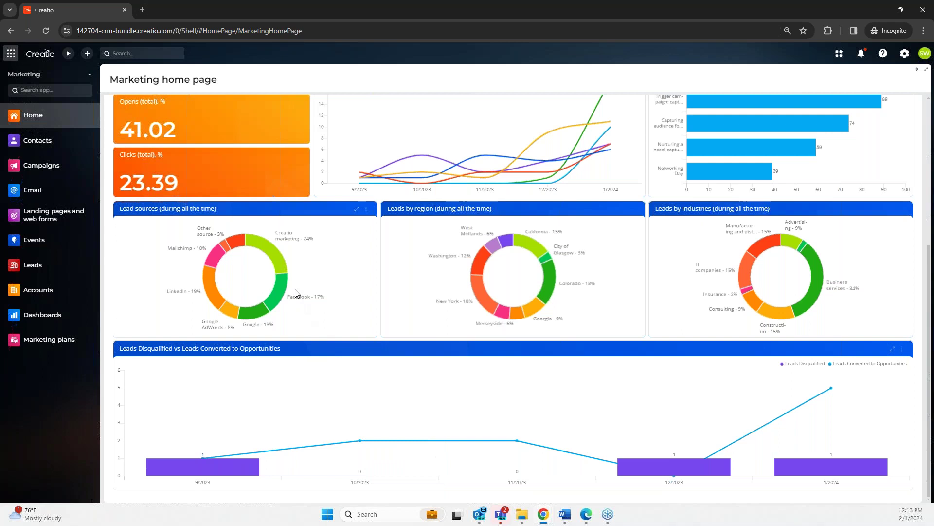
scroll(437, 273, up, 5)
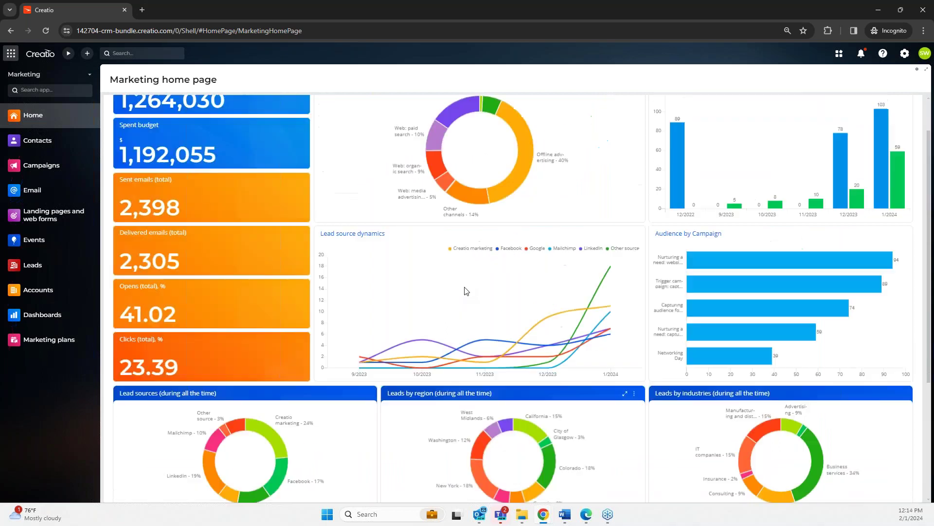
Return to the Central Data User workplace's home page and open the Sales homepage in the page designer
click(48, 80)
click(28, 102)
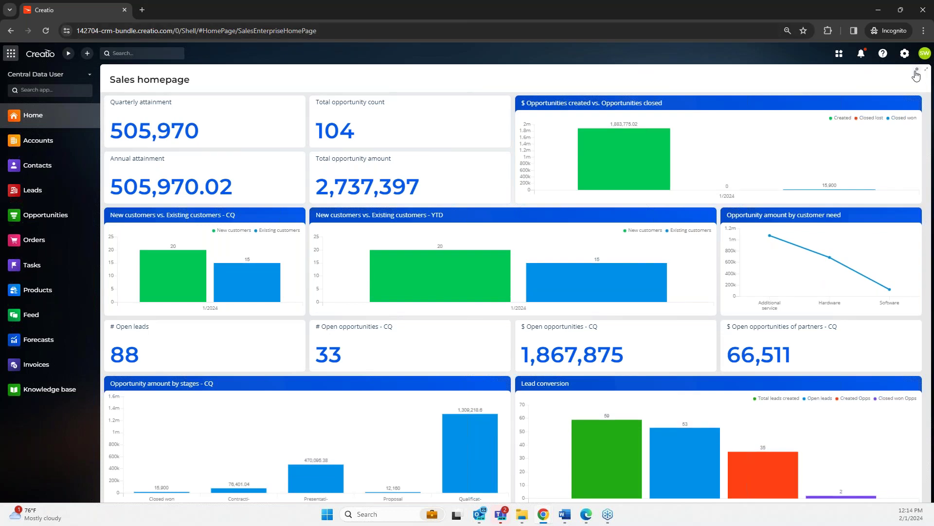
scroll(916, 73, up, 5)
scroll(916, 75, up, 1)
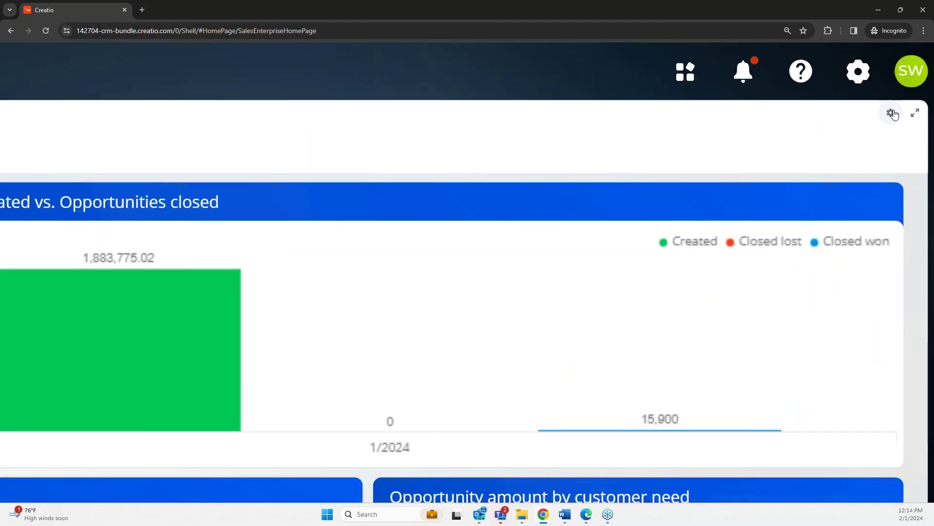
scroll(894, 113, down, 5)
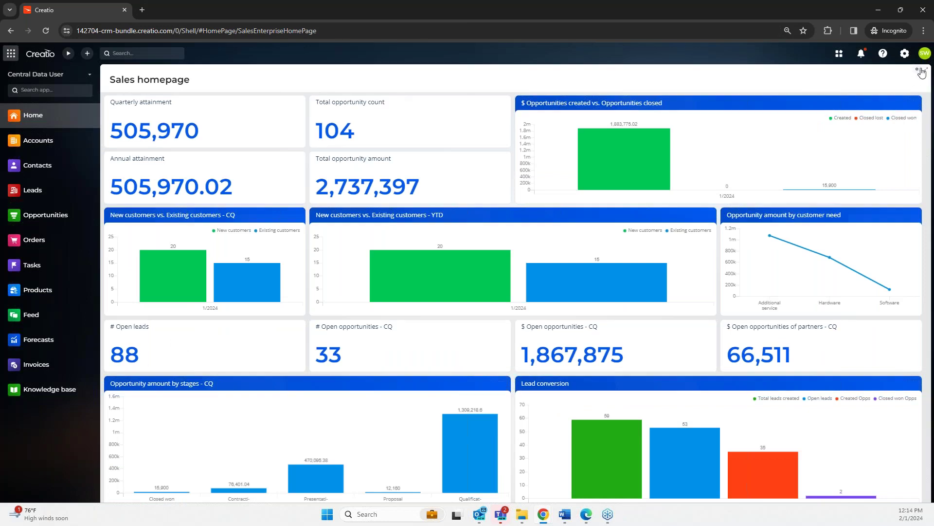
click(917, 69)
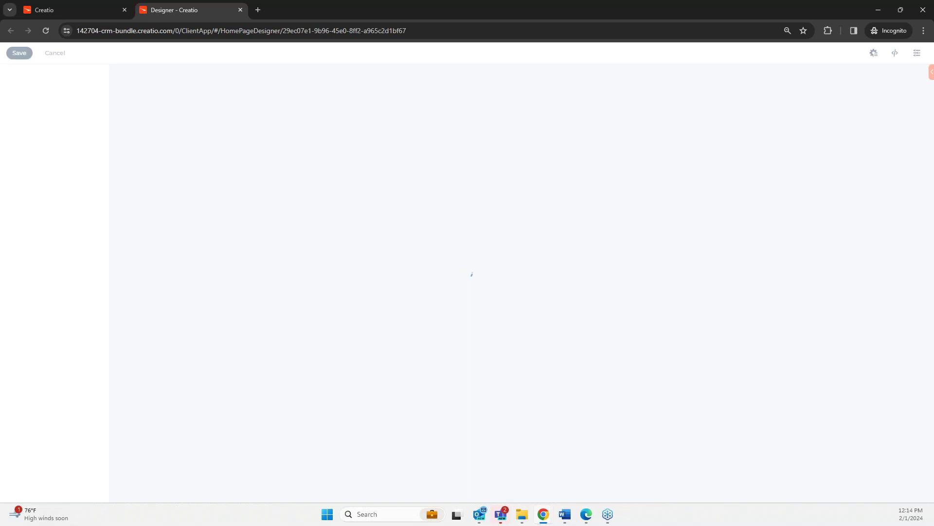
click(97, 7)
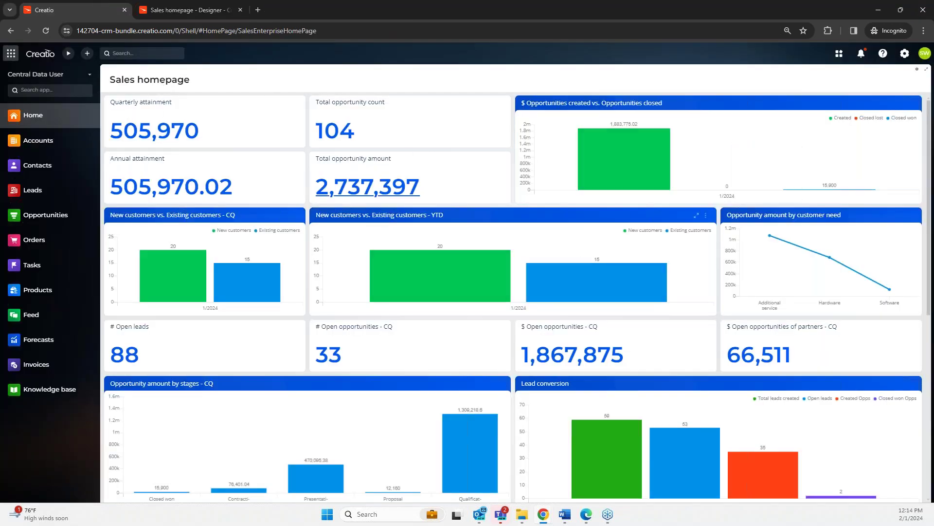
click(213, 11)
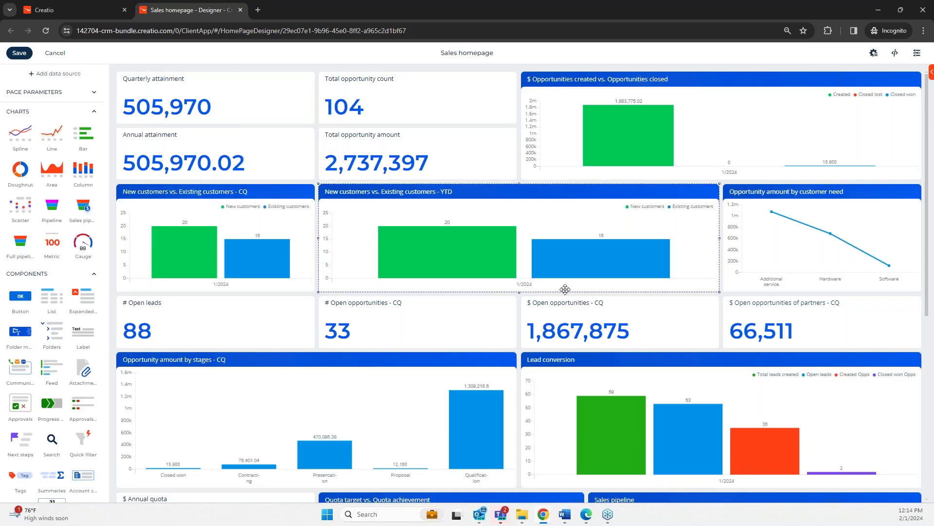
Move the New customers vs. Existing customers - YTD chart one metric row lower and resize it to fill the space across both columns
drag(719, 184, 612, 296)
drag(576, 198, 579, 247)
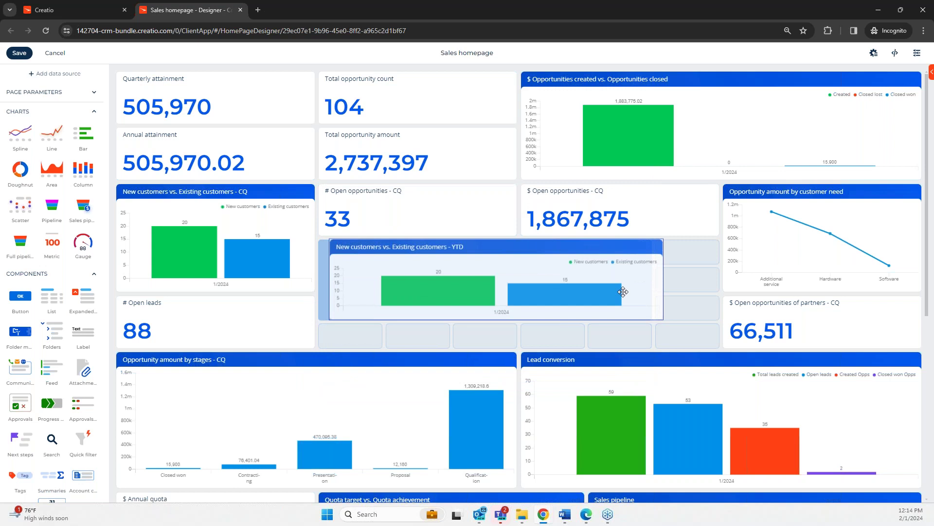
drag(653, 322, 720, 343)
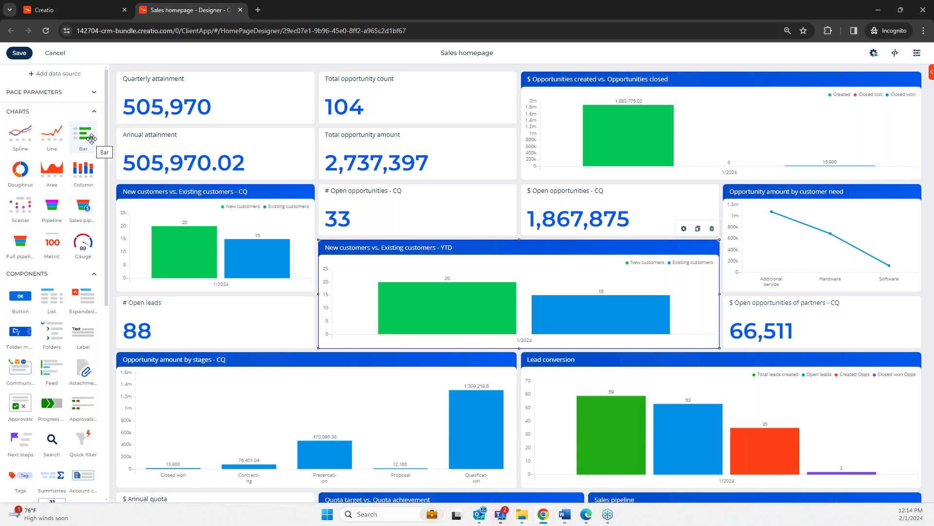
Add a bar chart above Opportunities created vs. Opportunities closed, color it dark green and open its chart setup
drag(91, 139, 548, 91)
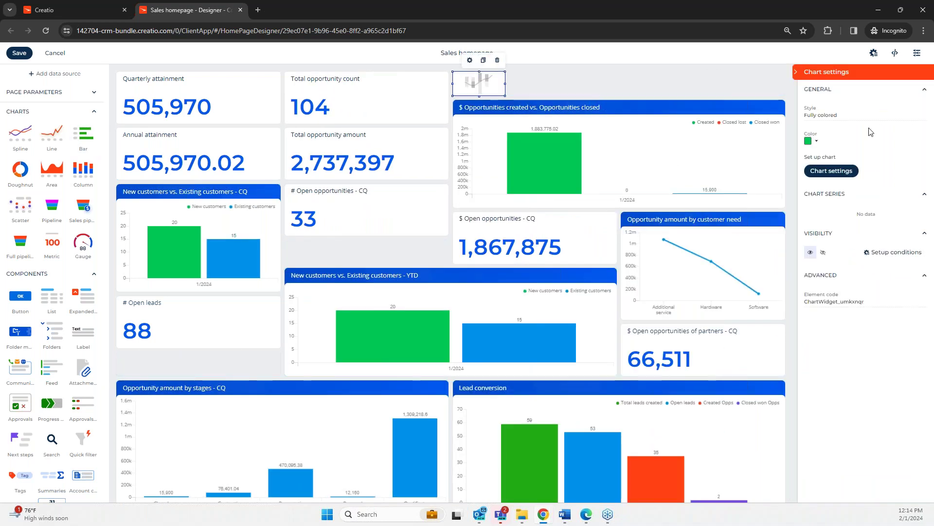
click(817, 141)
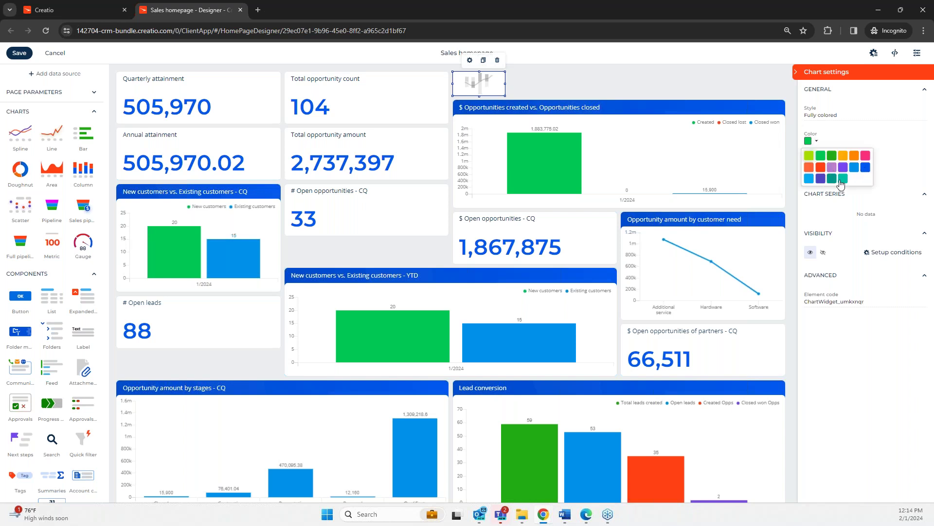
click(821, 154)
click(843, 171)
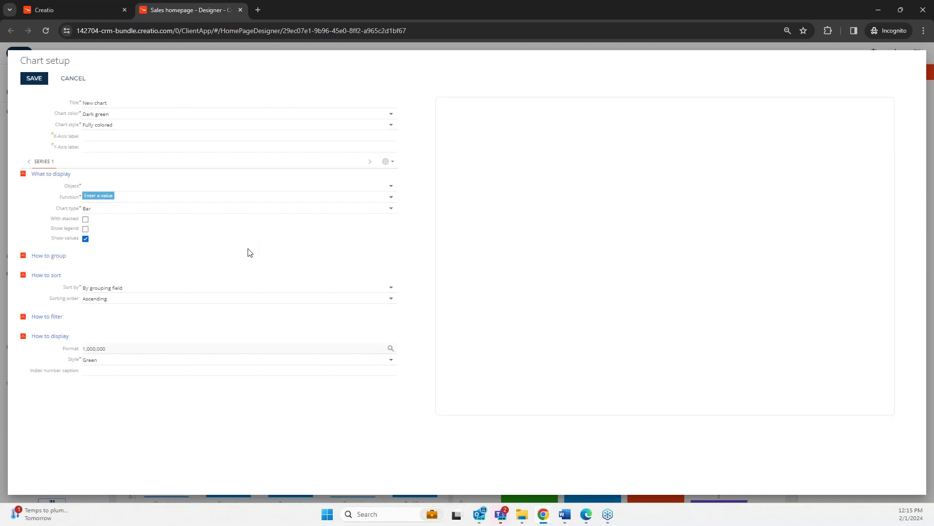
Title the new chart "Opportunities by owner" and set its object to Opportunity
drag(135, 102, 3, 102)
text(OP)
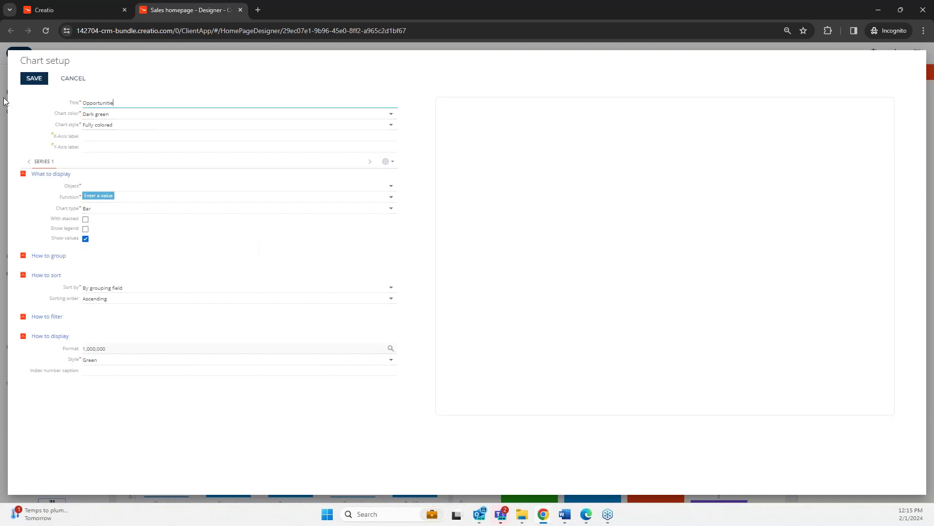
click(146, 183)
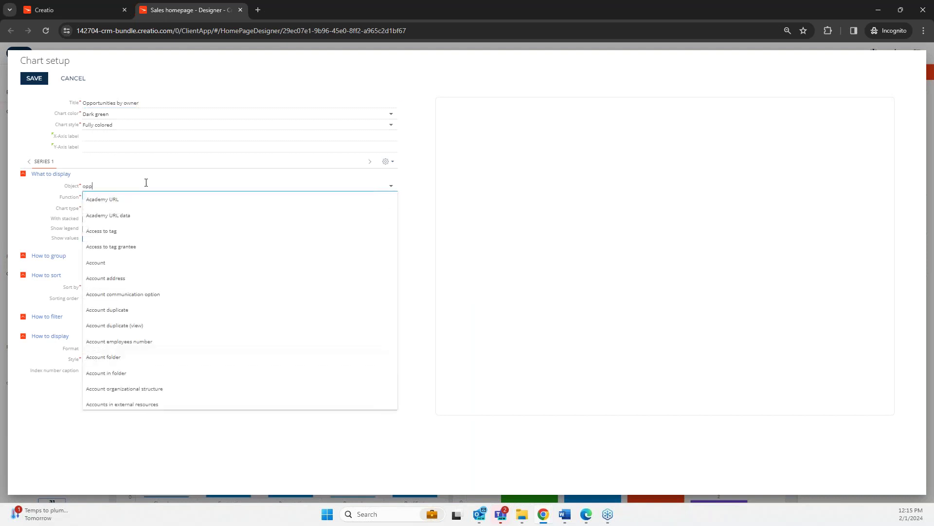
click(169, 235)
Set the chart's function to sum and group its data by the Owner column
click(120, 268)
click(391, 268)
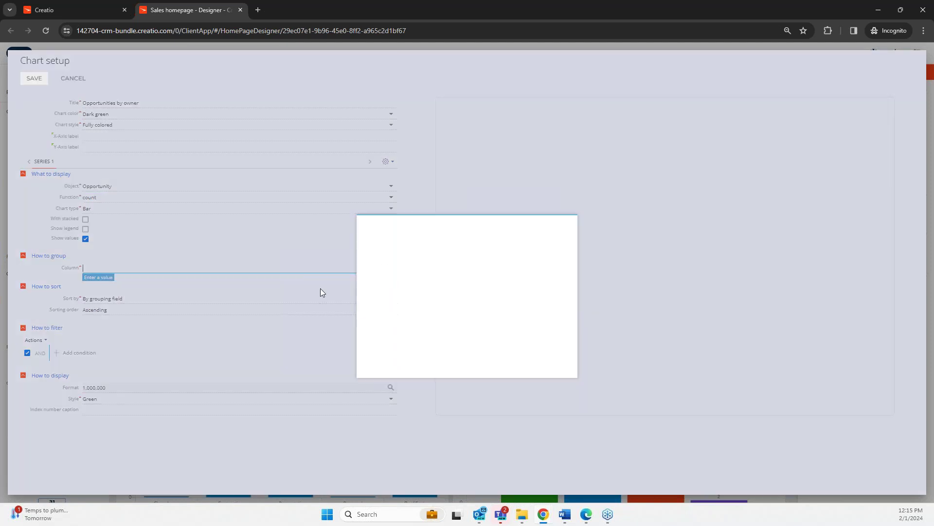
click(413, 249)
click(349, 269)
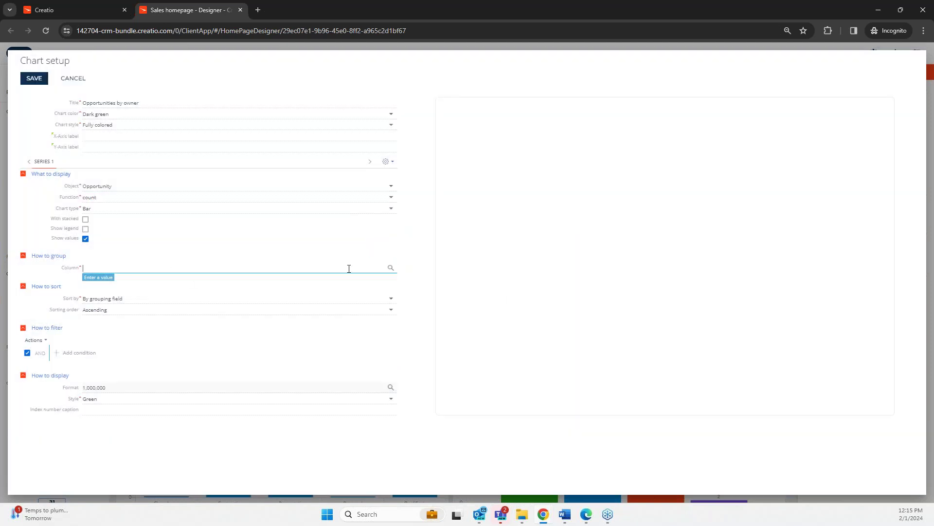
click(125, 199)
click(127, 230)
click(153, 279)
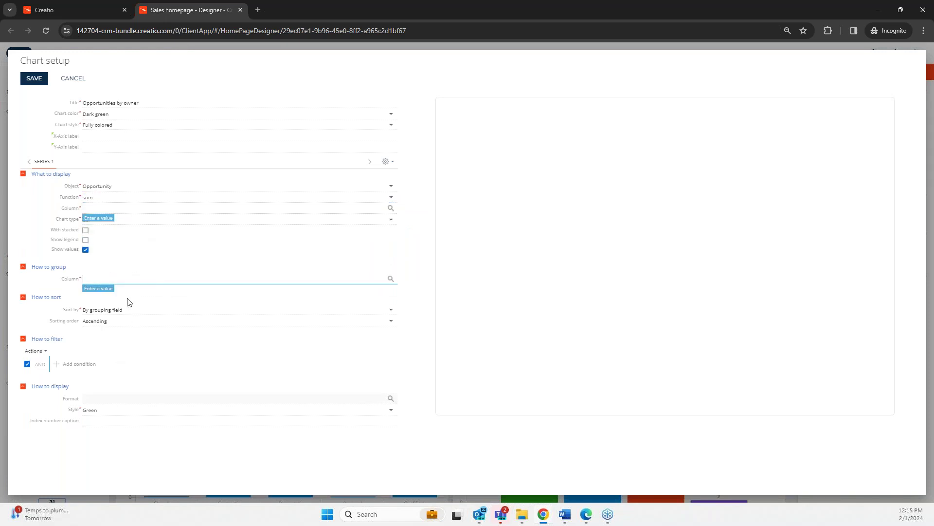
click(151, 299)
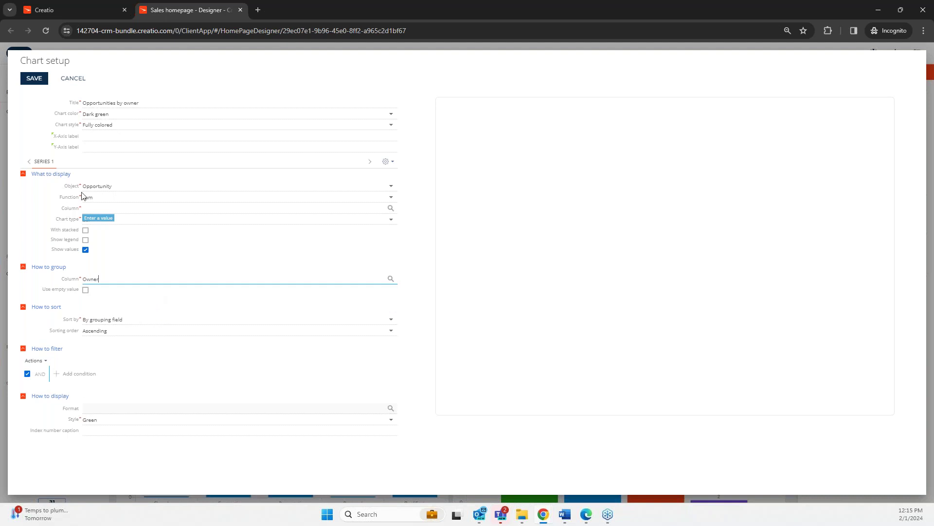
Change the chart's function to count
click(210, 199)
text(count)
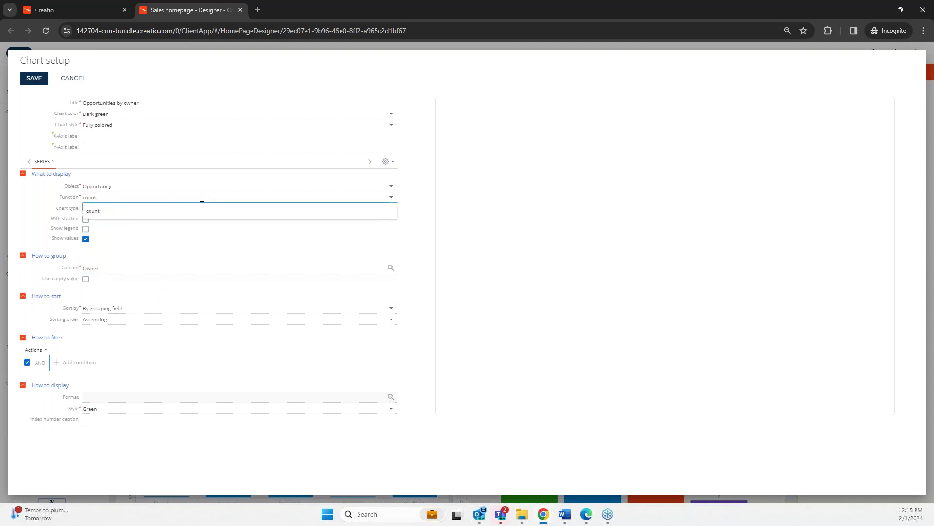
click(187, 211)
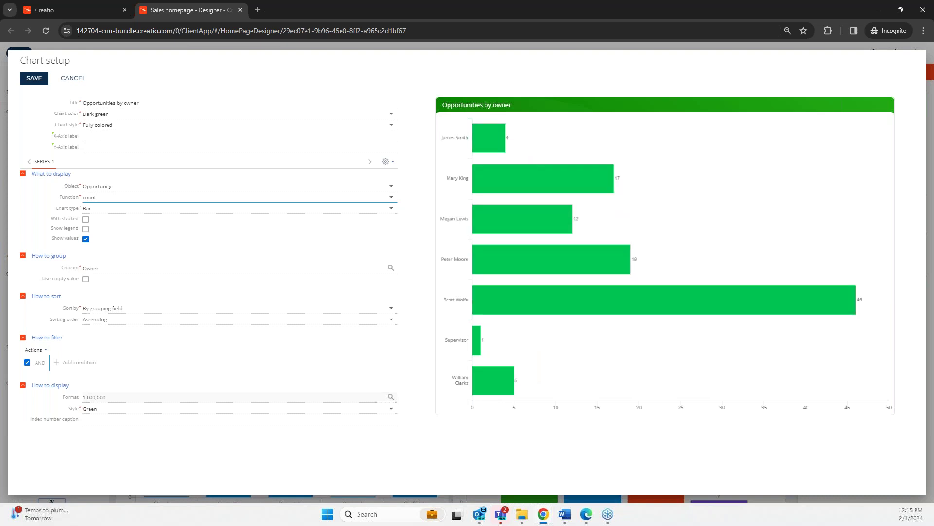
Compare the new chart's setup with the live Sales homepage, then show the Accounts section's list
click(68, 11)
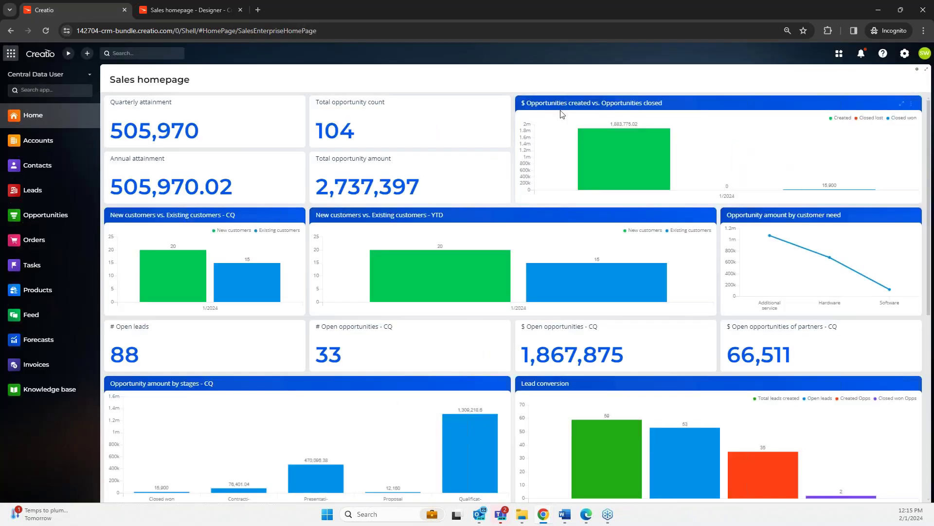
click(204, 9)
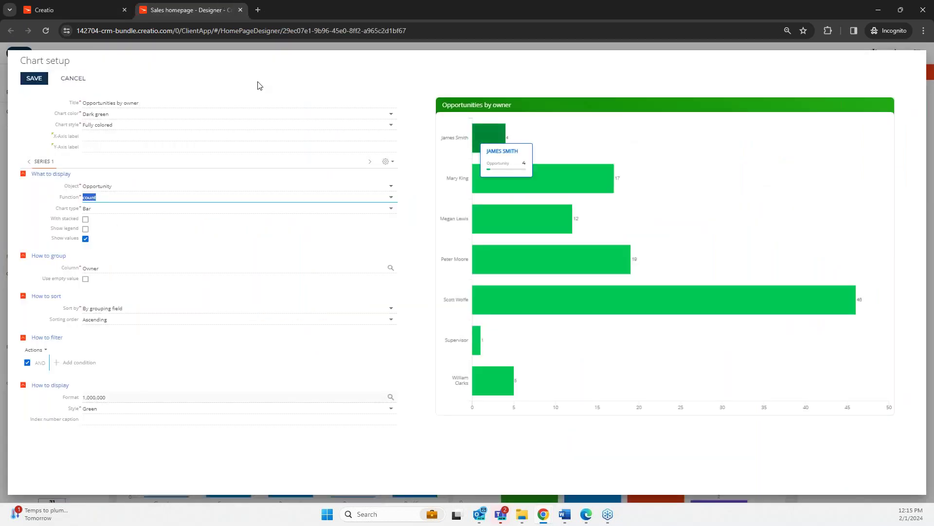
click(76, 6)
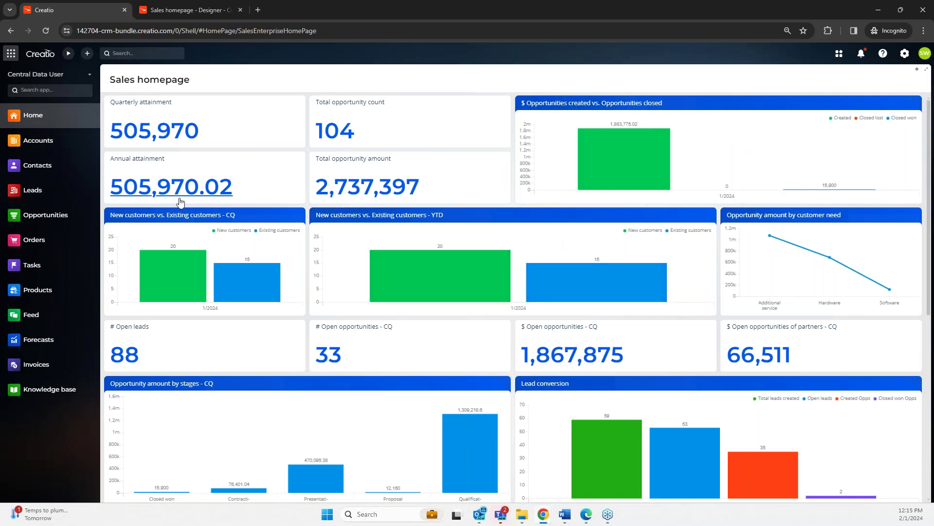
click(35, 141)
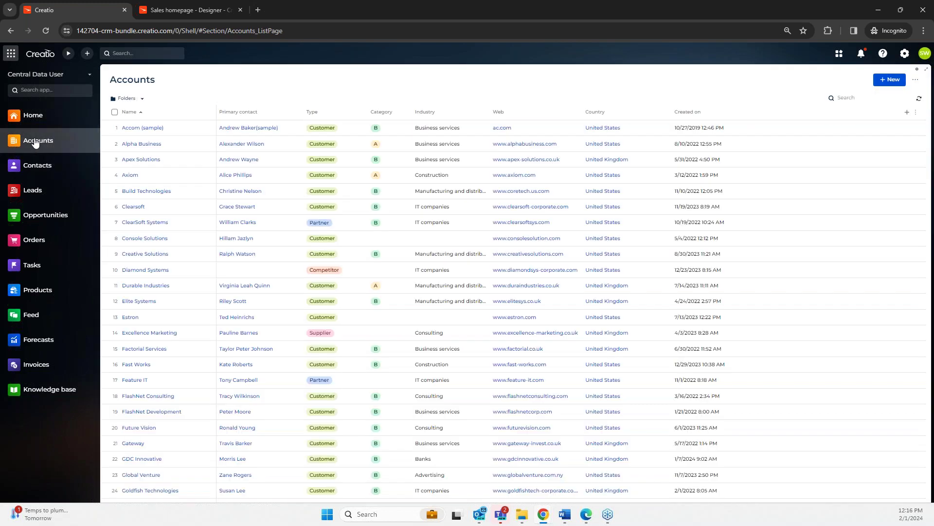
Go to the Leads section and view the import options available for leads
click(51, 192)
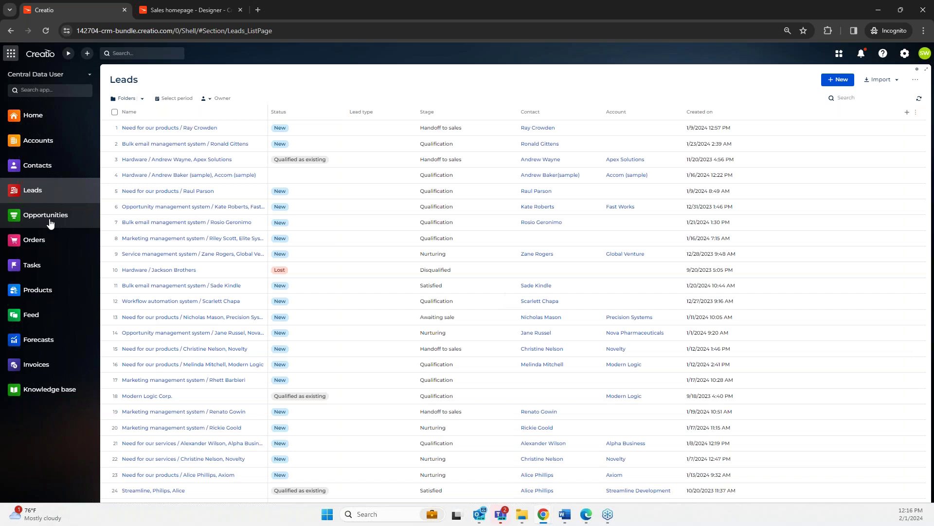
click(881, 79)
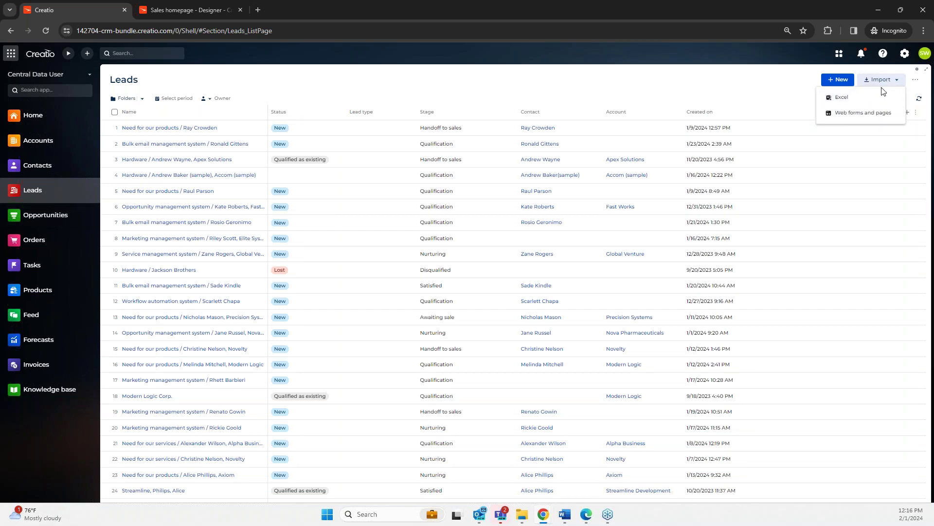
click(776, 87)
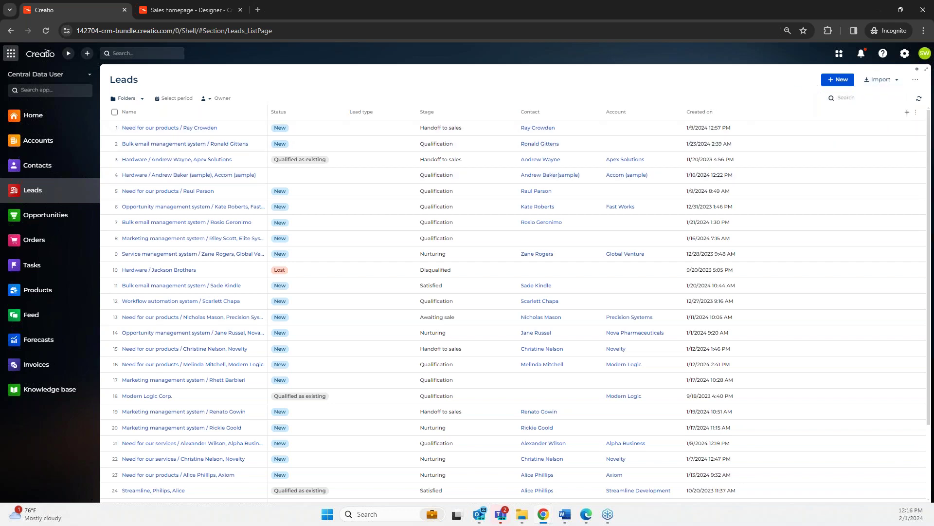
Add Account, City and Created by columns to the leads list and hide the duplicate Account column
click(907, 113)
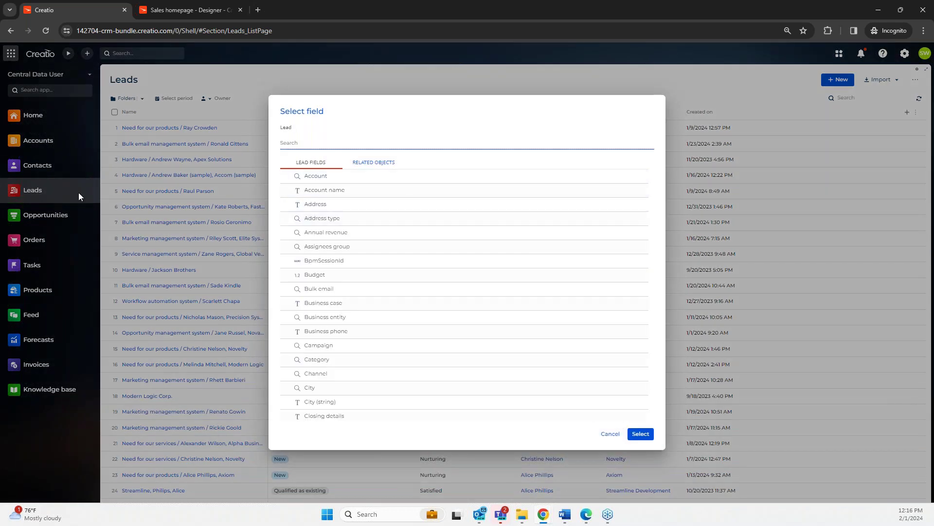
click(287, 176)
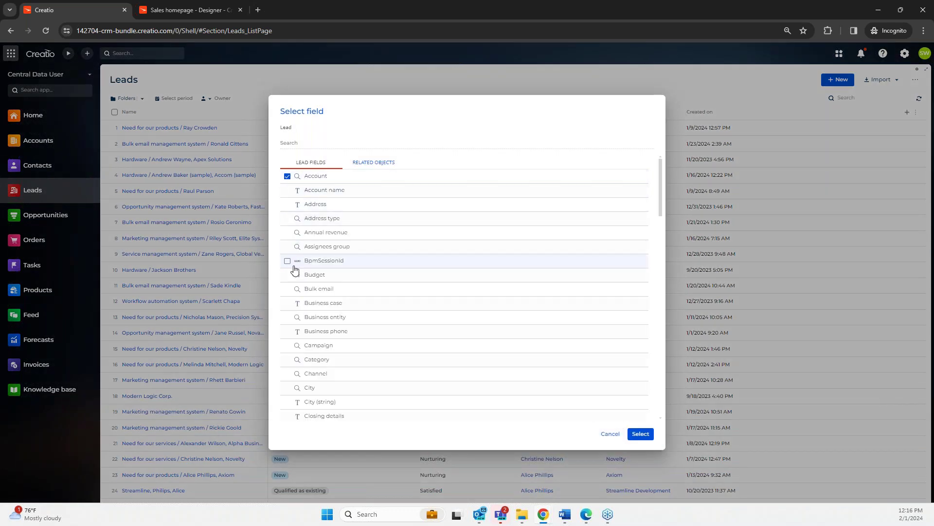
click(287, 388)
scroll(291, 388, down, 3)
click(287, 323)
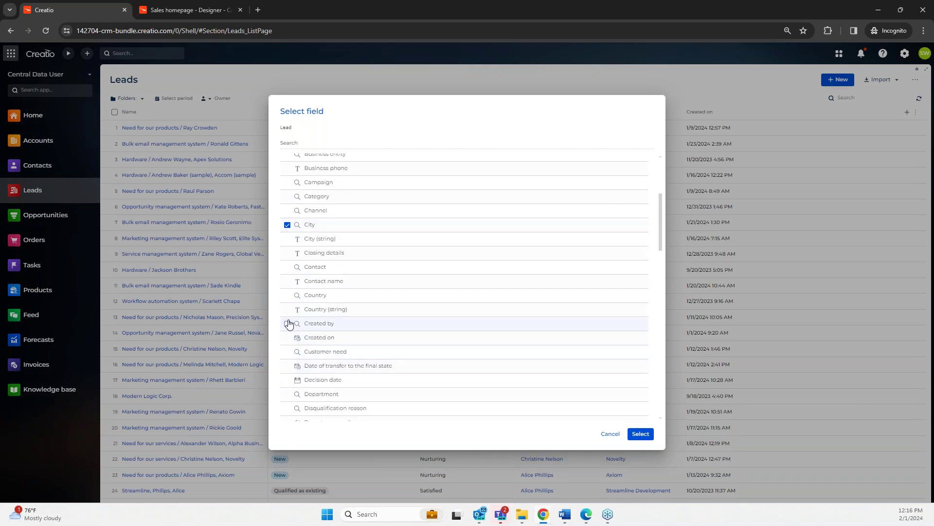
click(641, 433)
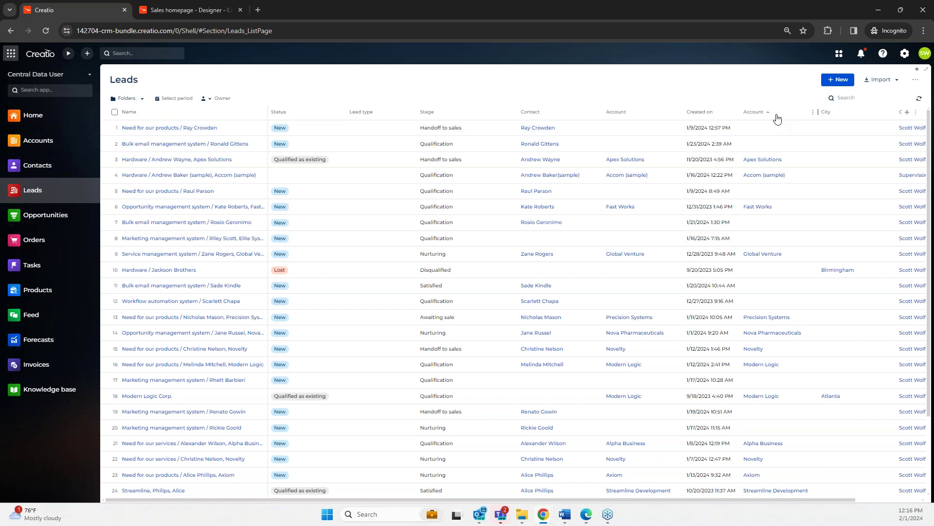
click(812, 113)
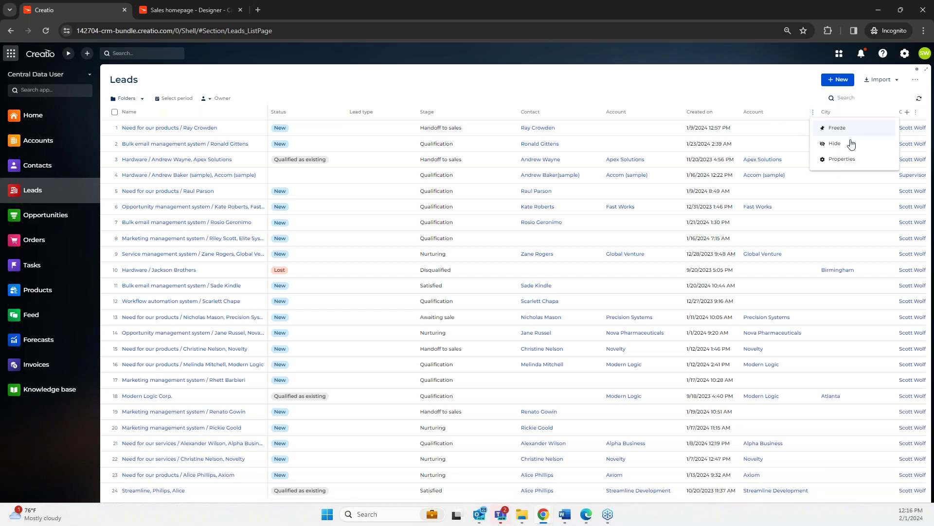
click(788, 143)
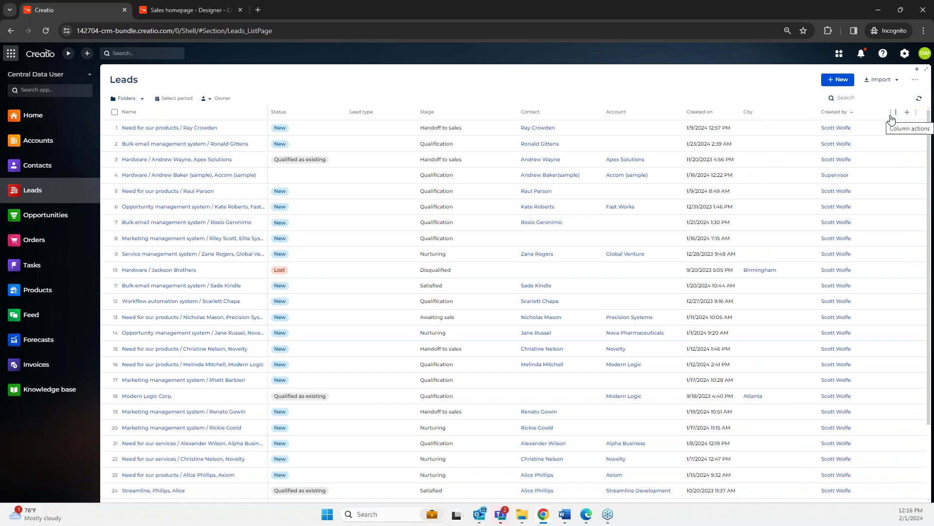
Return to the Leads section by way of Accounts and open the Hardware lead for Accom (sample)
click(66, 146)
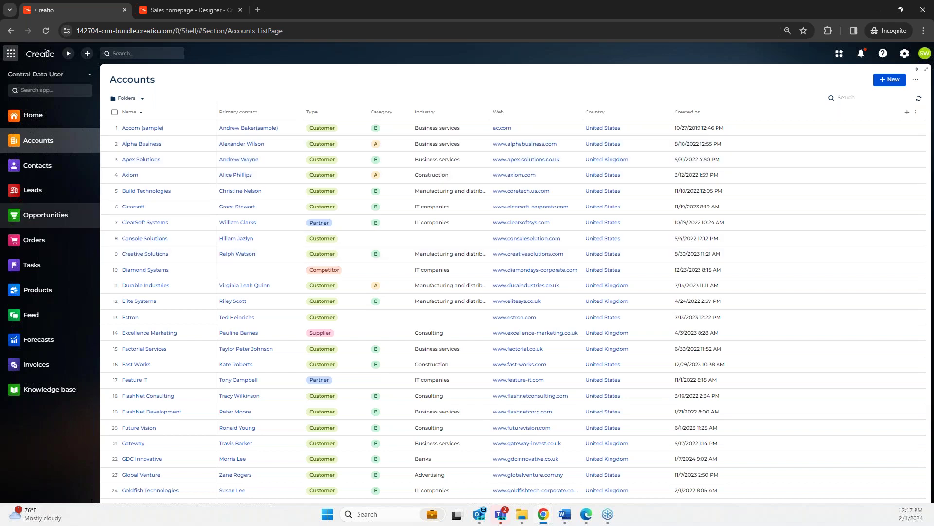
click(43, 197)
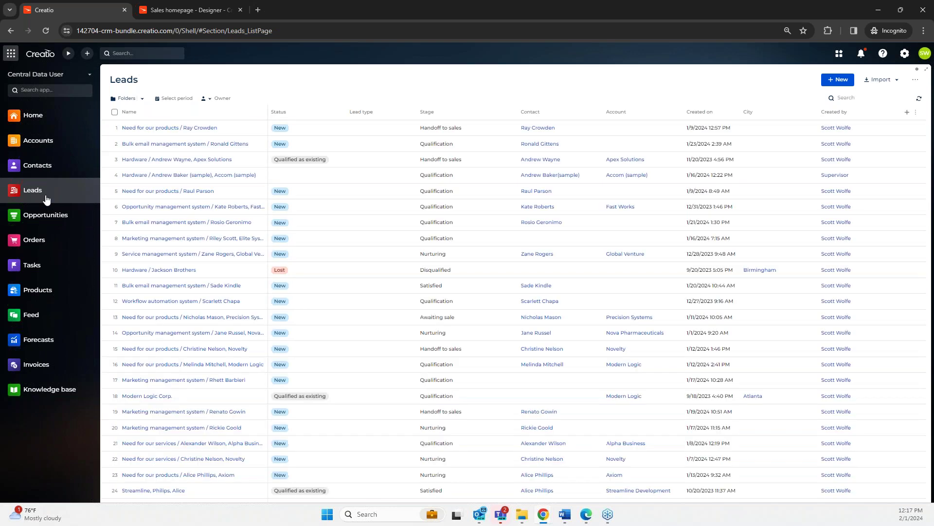
click(193, 175)
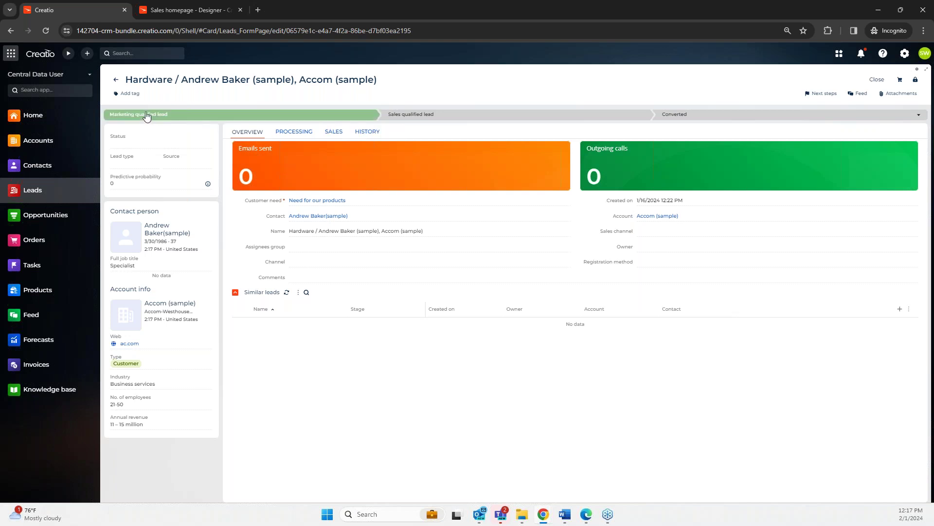
Check the lead's Sales qualified lead stage and view the outcome options of its Converted stage
click(432, 118)
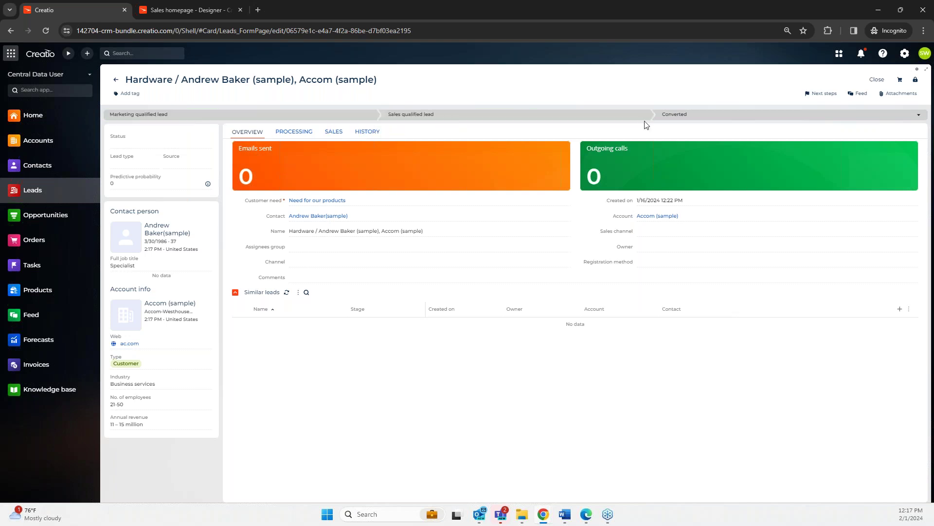
click(709, 120)
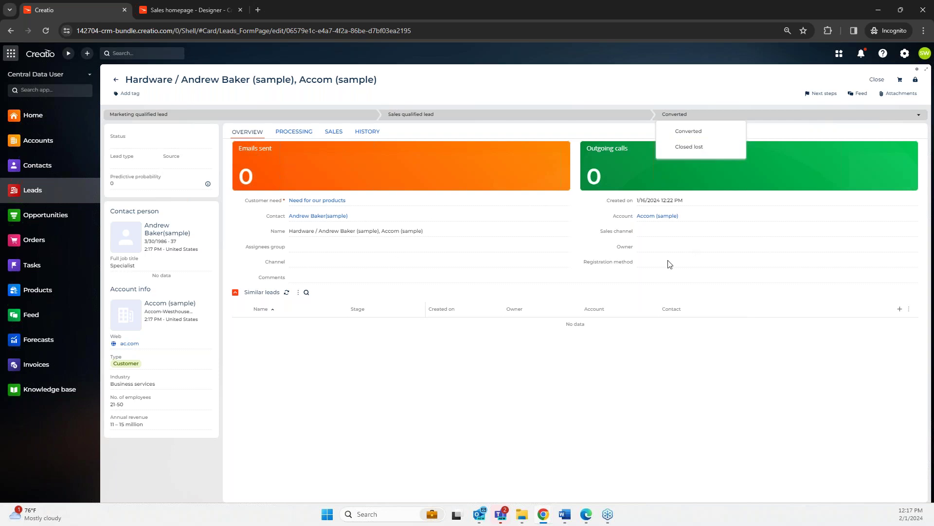
click(622, 205)
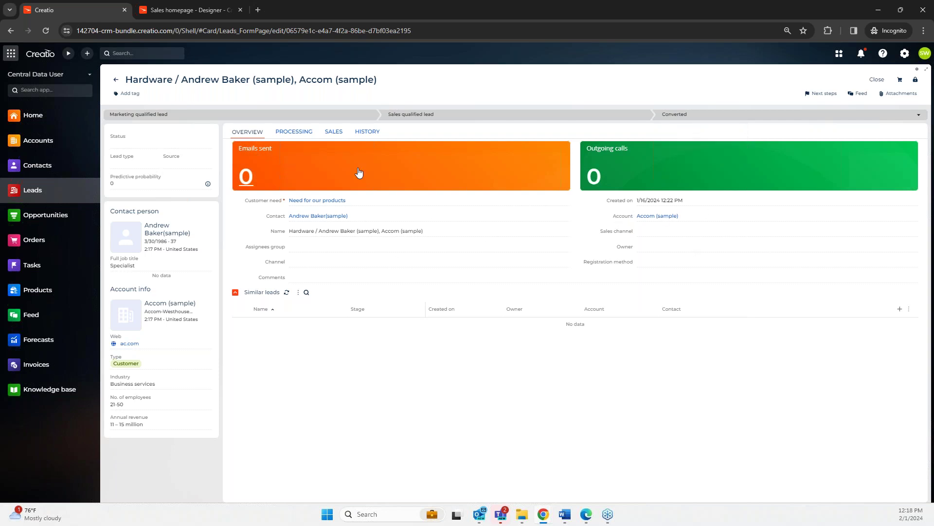
Post a multi-line note starting with "here's my note about this lead" to the lead's feed and view it under Processing
click(865, 98)
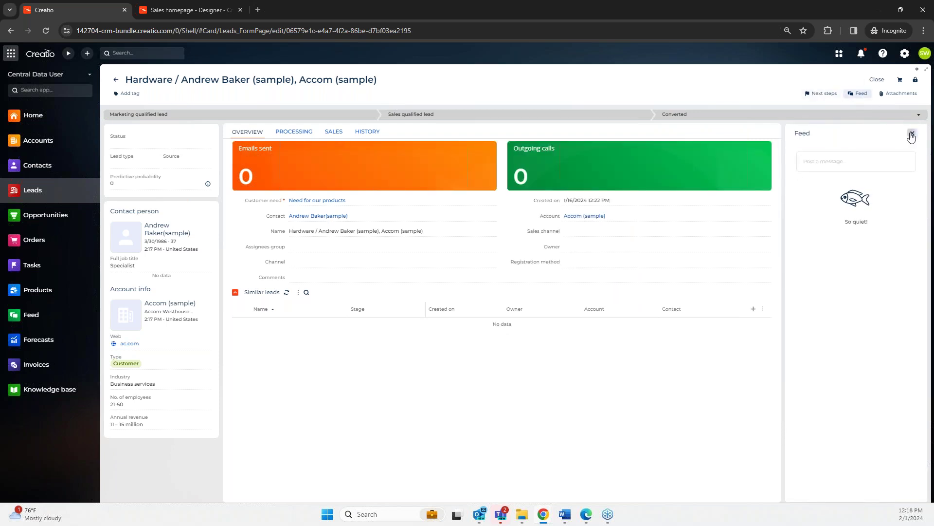
click(913, 135)
click(859, 93)
click(856, 156)
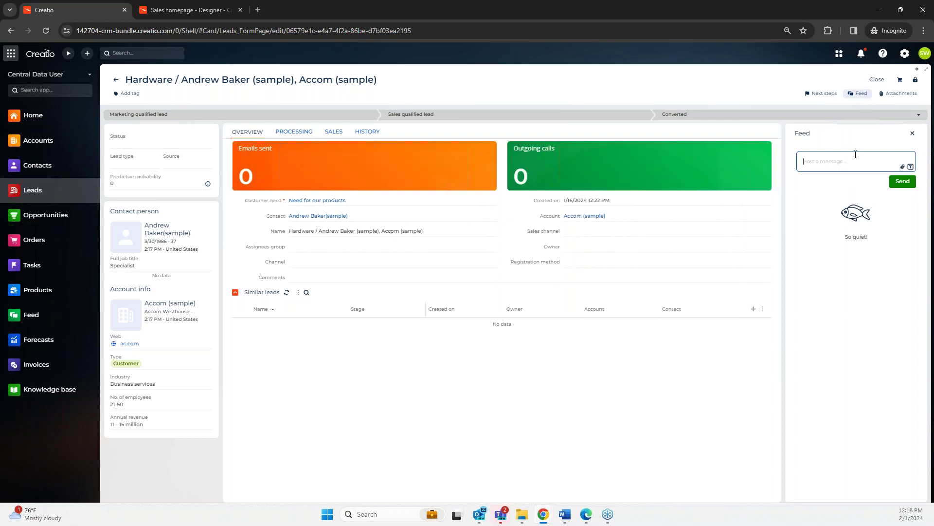
text(here's my note about this lead)
key(Return)
key(Return)
key(Return)
text(asdf)
key(Return)
key(Return)
text(asdf)
key(Return)
key(Return)
text(sa fd  sad as sad f  as d)
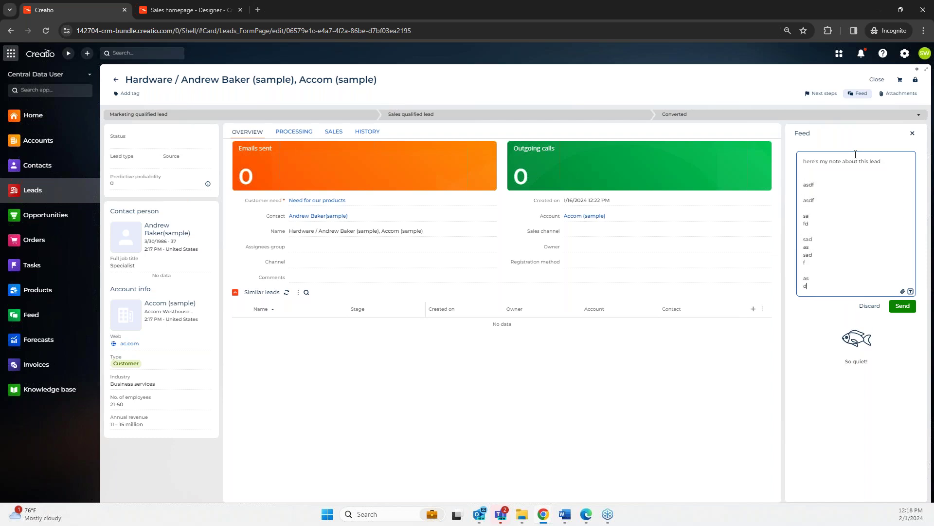
text(asdf)
key(Return)
key(Return)
text(asdf)
click(903, 323)
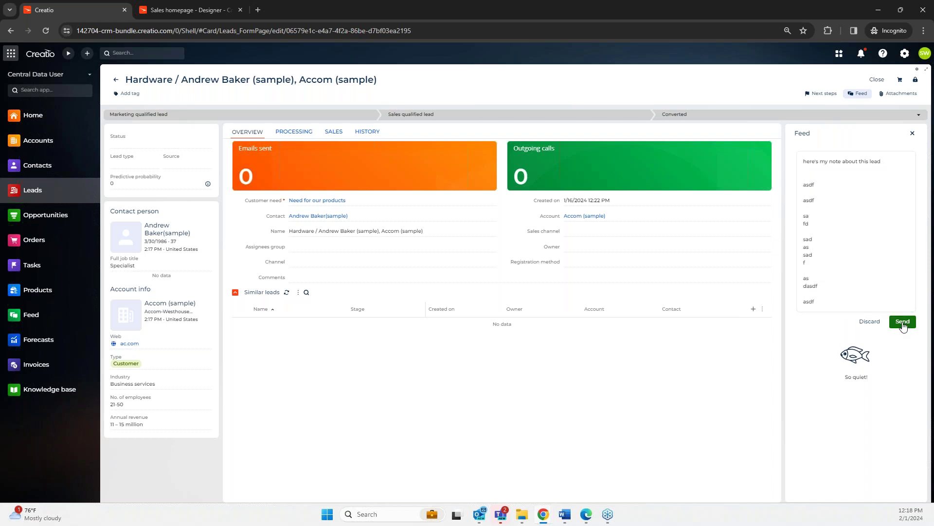
click(292, 133)
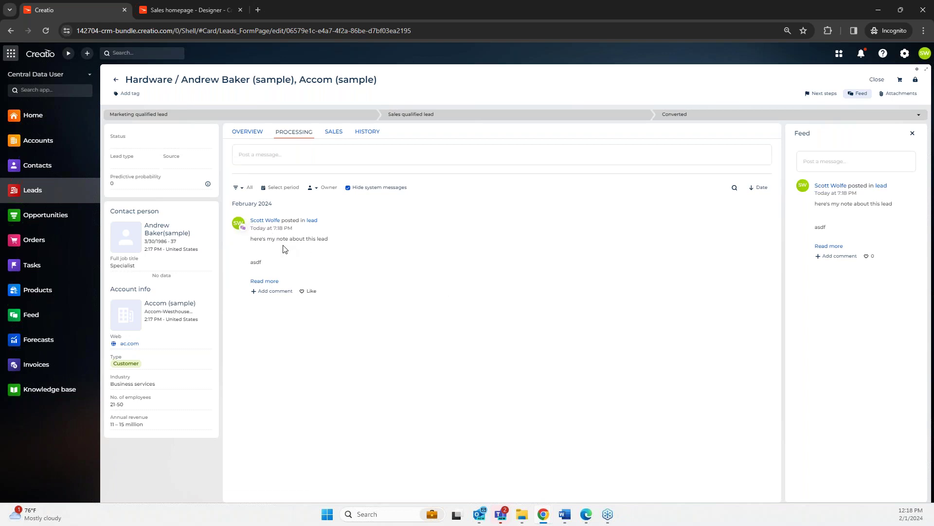
click(912, 133)
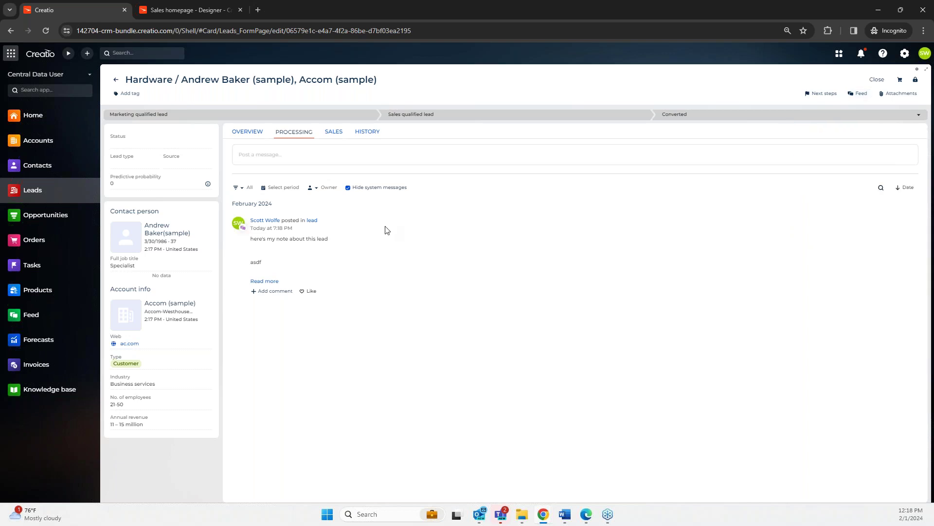
Create a task as the lead's next step, with a subject about calling the contact about the project
click(829, 95)
click(837, 134)
click(814, 243)
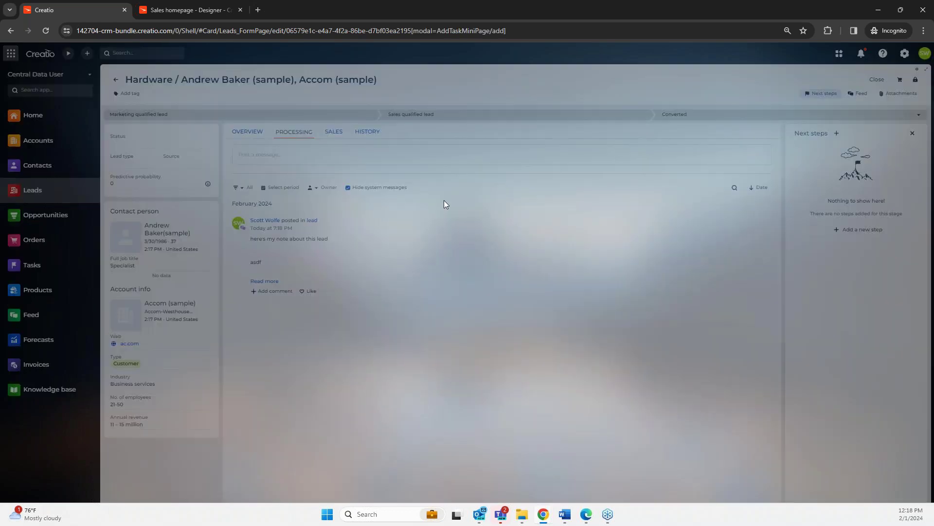
text(ca)
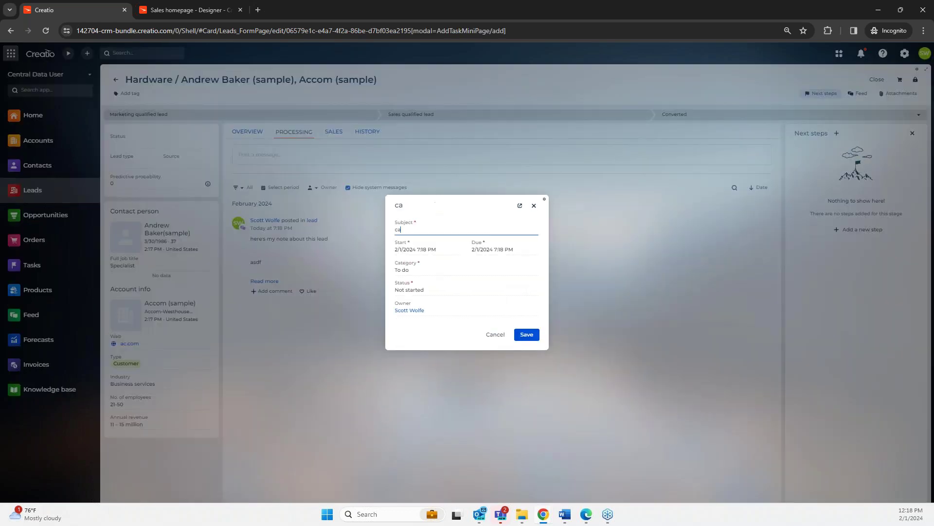
text(ll Alex about the project)
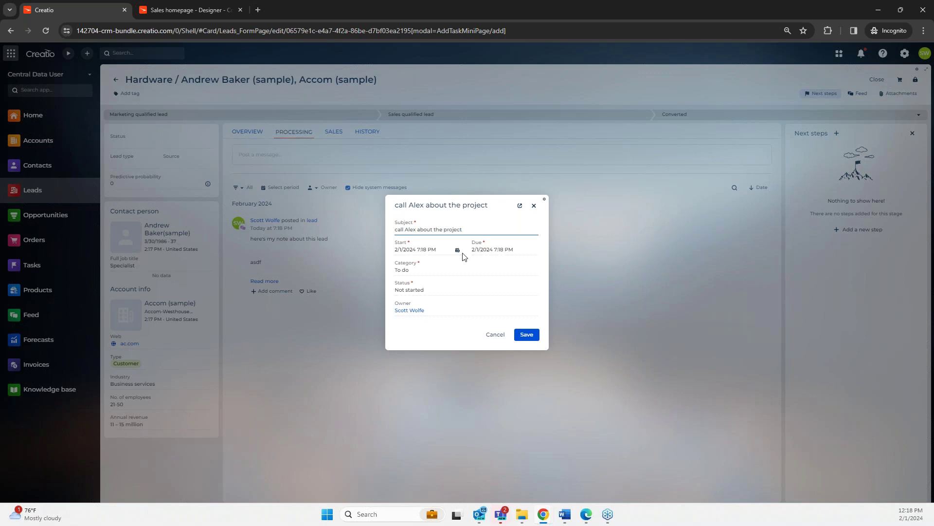
Set the task's start to 2/14/2024 6:30 PM, save it and close the next steps list
click(458, 250)
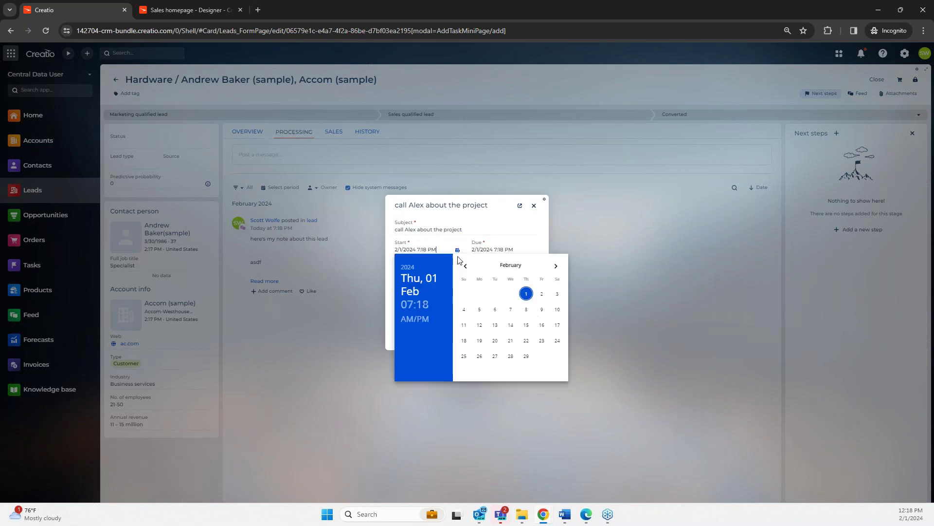
click(512, 326)
click(511, 353)
click(510, 353)
click(532, 340)
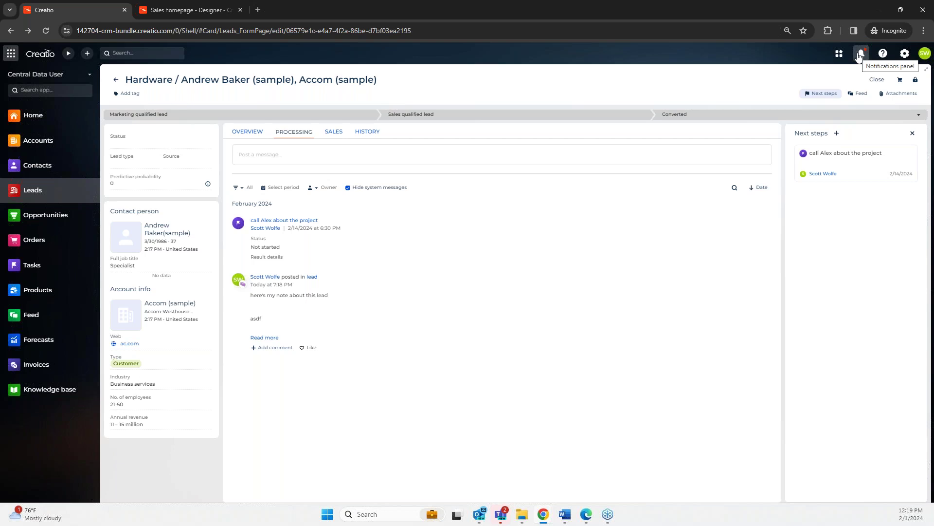
click(912, 133)
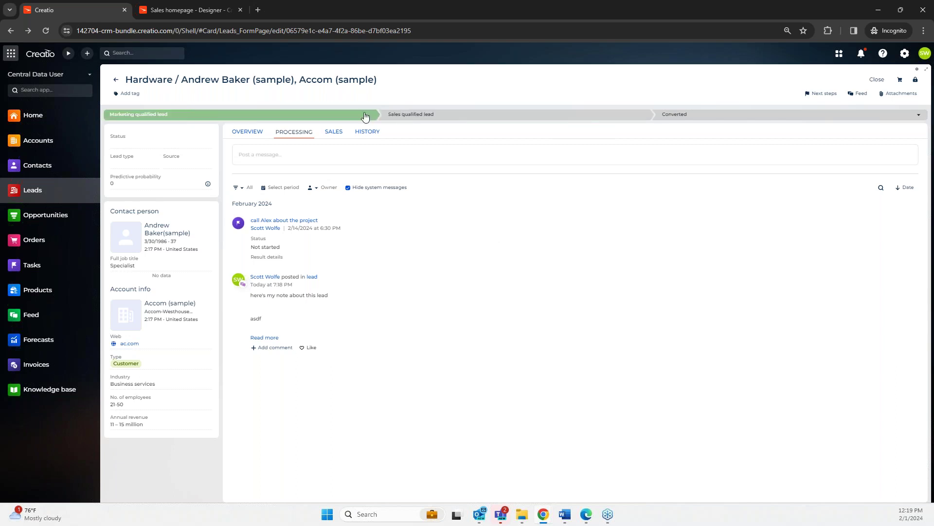
Return to the lead's overview and open the Leads form page in the page designer
click(244, 131)
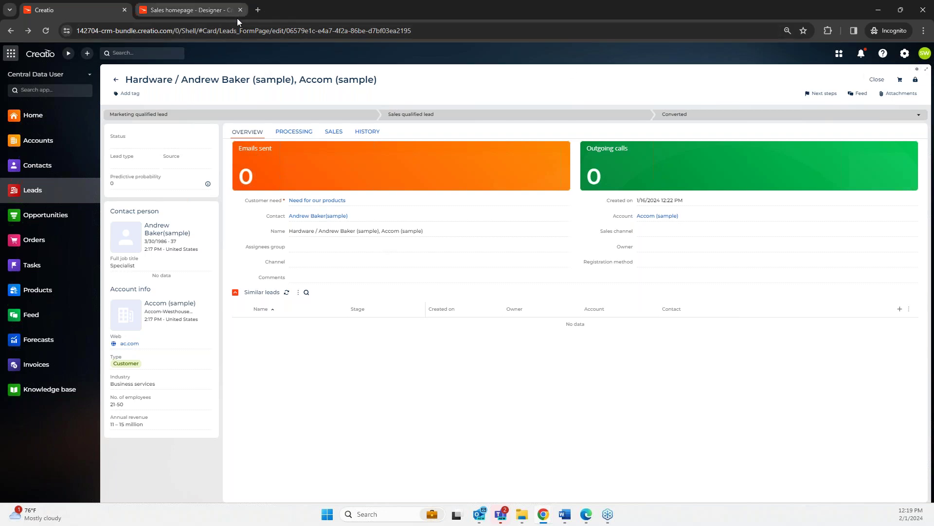
click(920, 76)
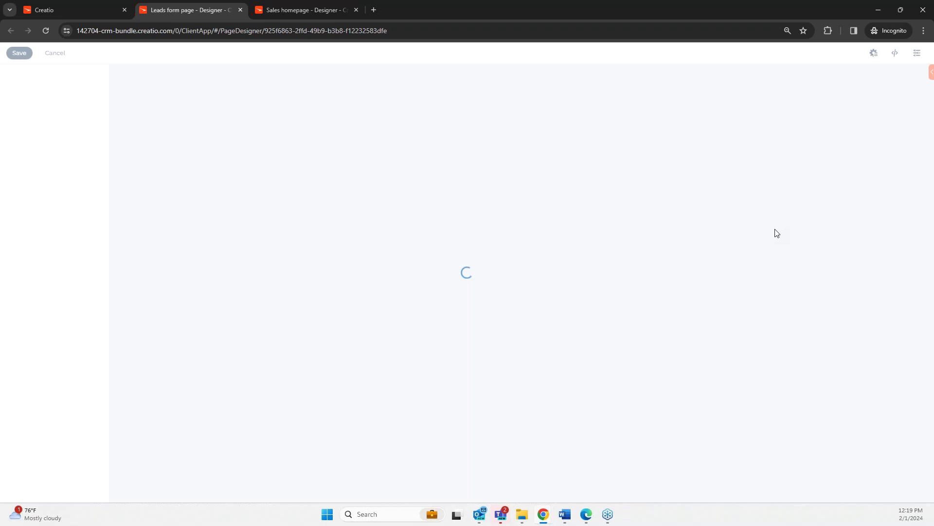
click(98, 10)
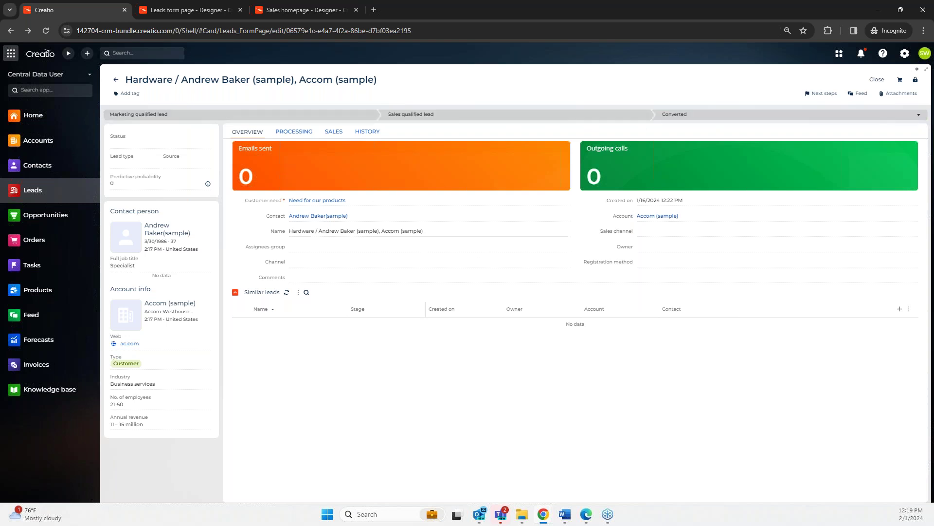
click(190, 10)
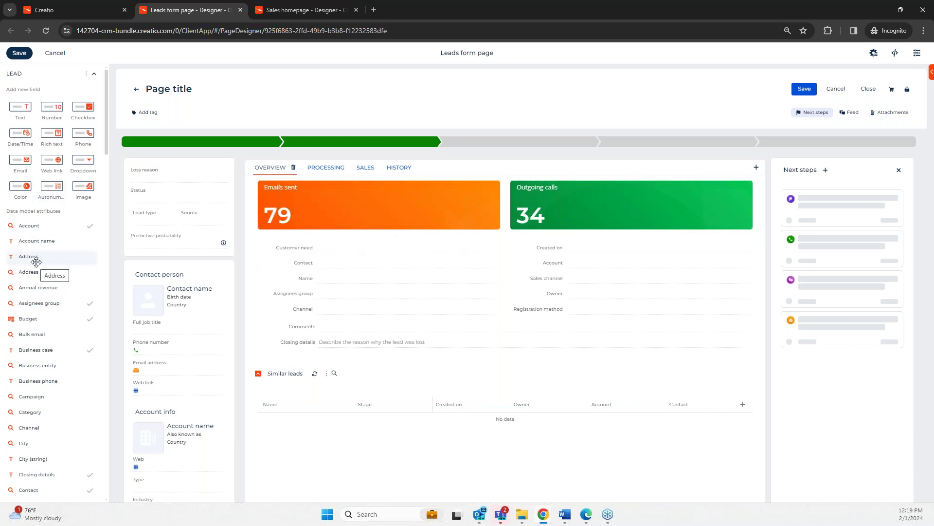
Place the Country field below Closing details on the Overview and the City field directly above Country
scroll(36, 262, down, 2)
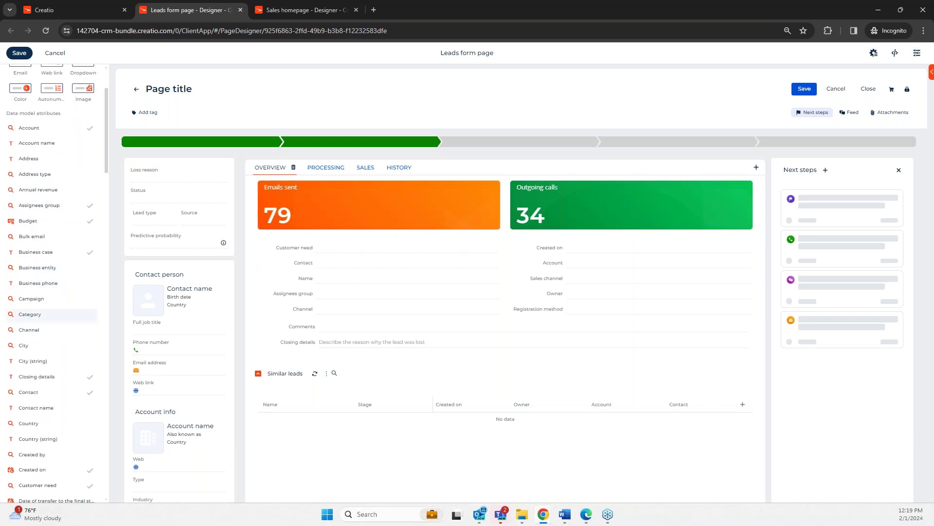
scroll(50, 336, down, 1)
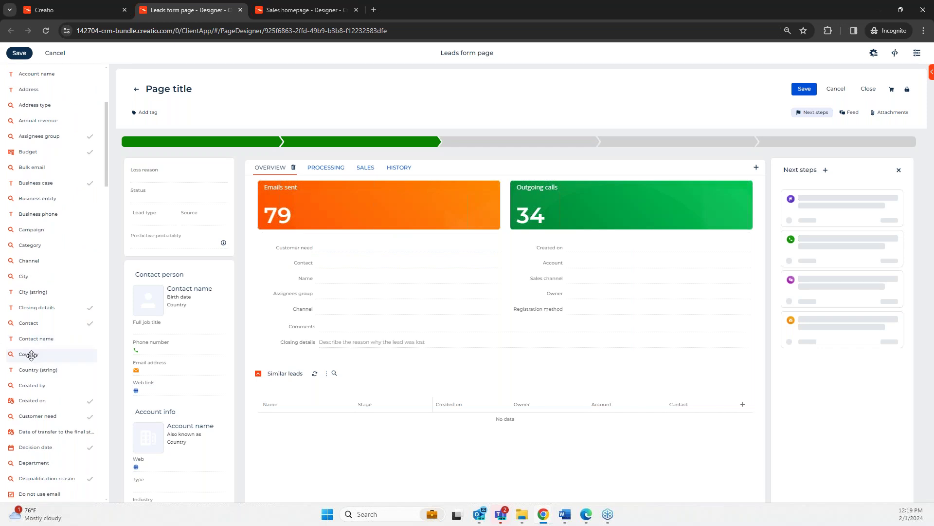
drag(31, 355, 308, 351)
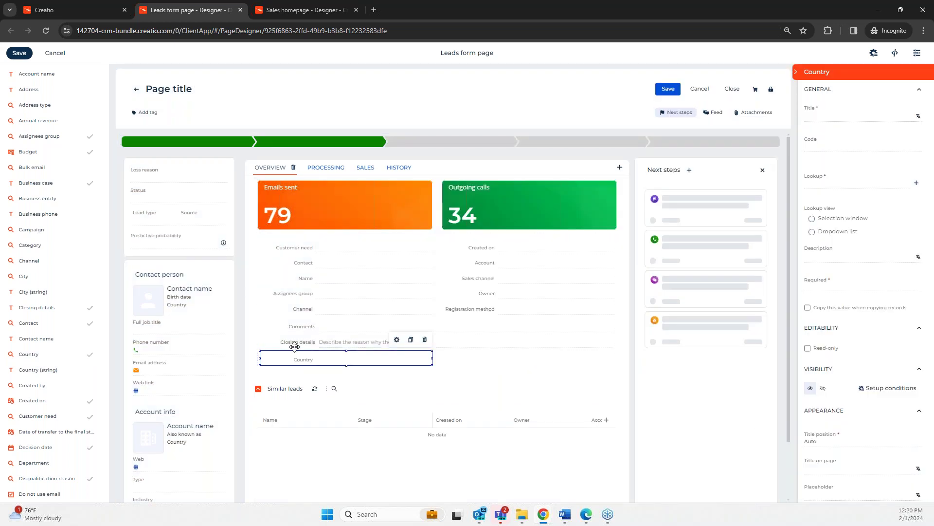
drag(25, 276, 319, 356)
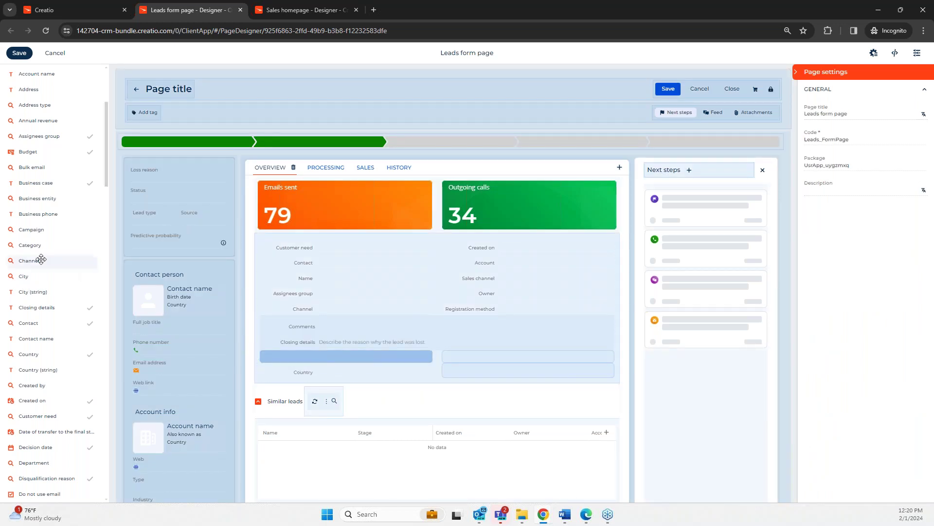
drag(24, 277, 439, 375)
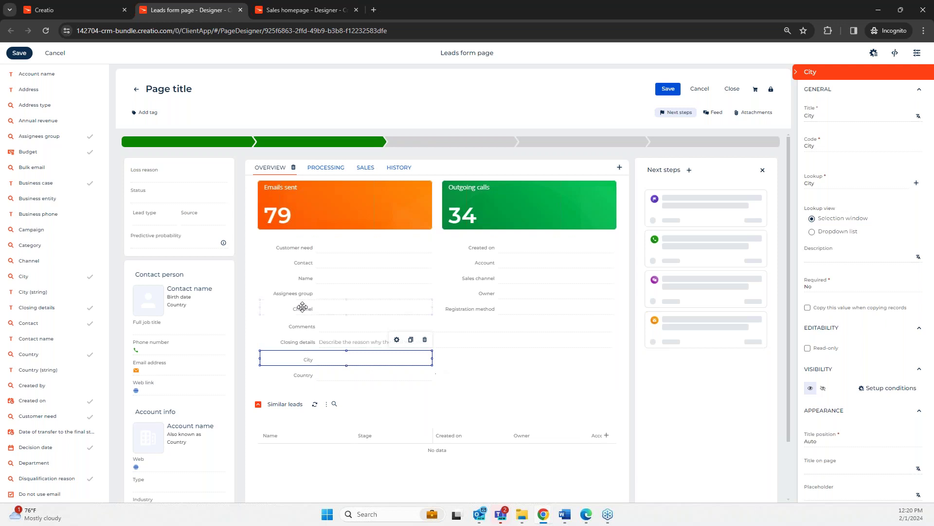
Add a new text field beside City on the Overview and look through its settings
scroll(46, 336, down, 6)
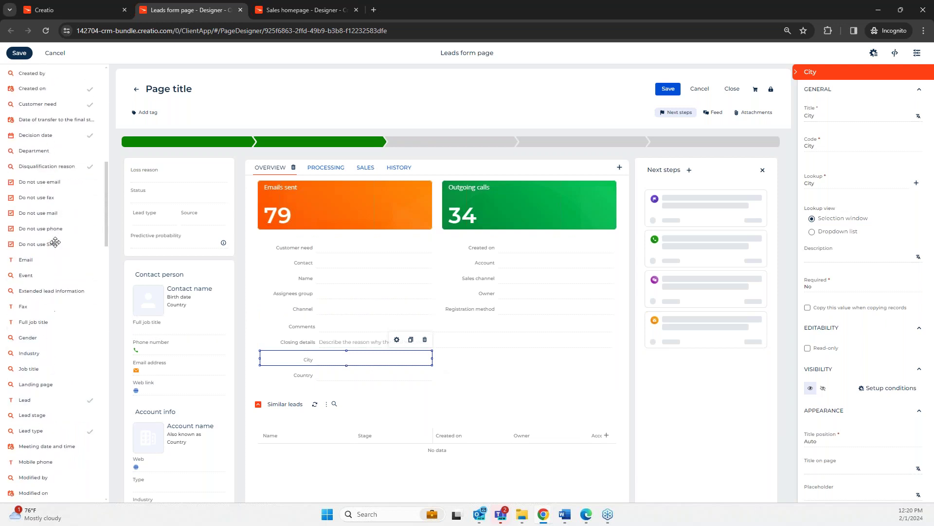
scroll(56, 379, up, 3)
scroll(56, 380, up, 6)
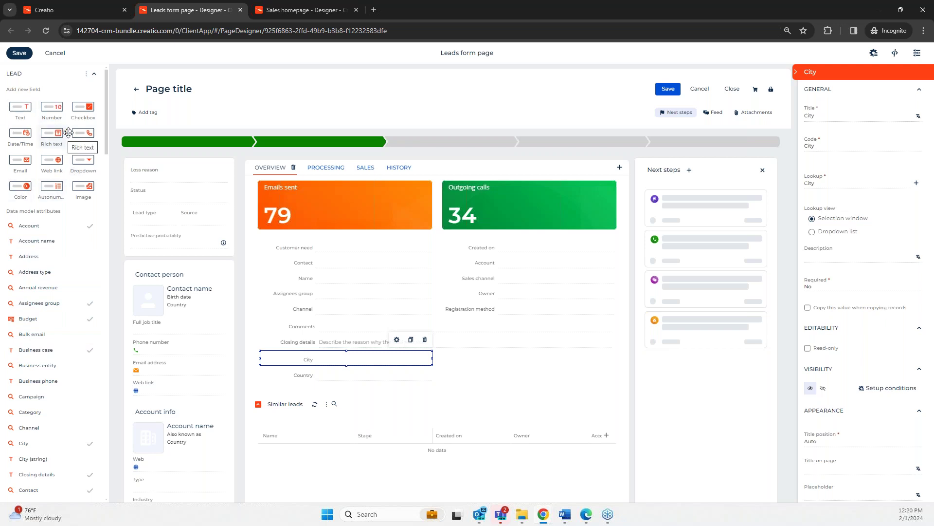
drag(24, 110, 498, 359)
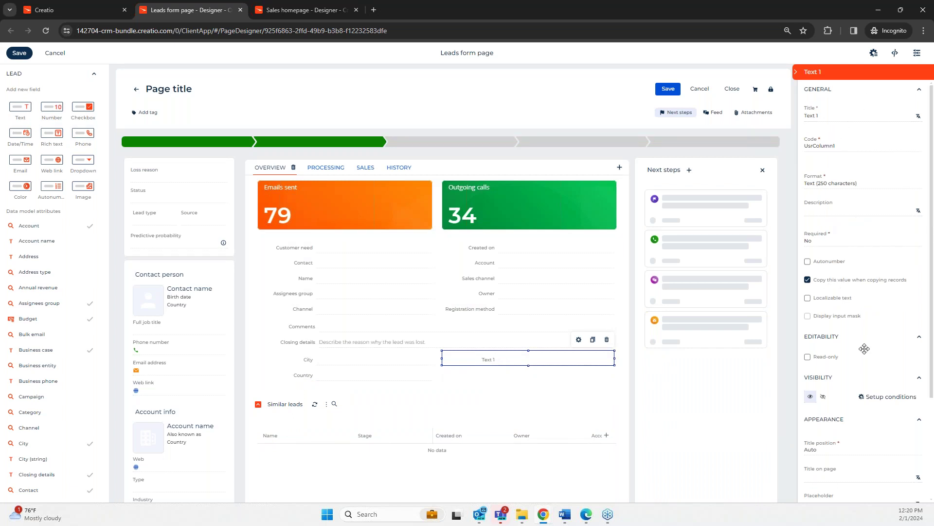
scroll(818, 382, down, 3)
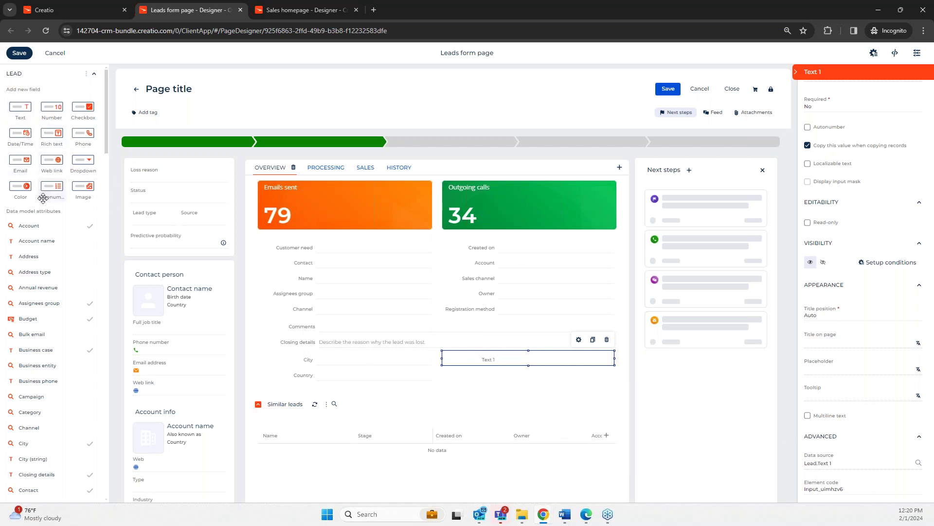
Place a Gauge chart below the Emails sent metric on the Leads form page
scroll(44, 209, down, 15)
scroll(45, 210, down, 5)
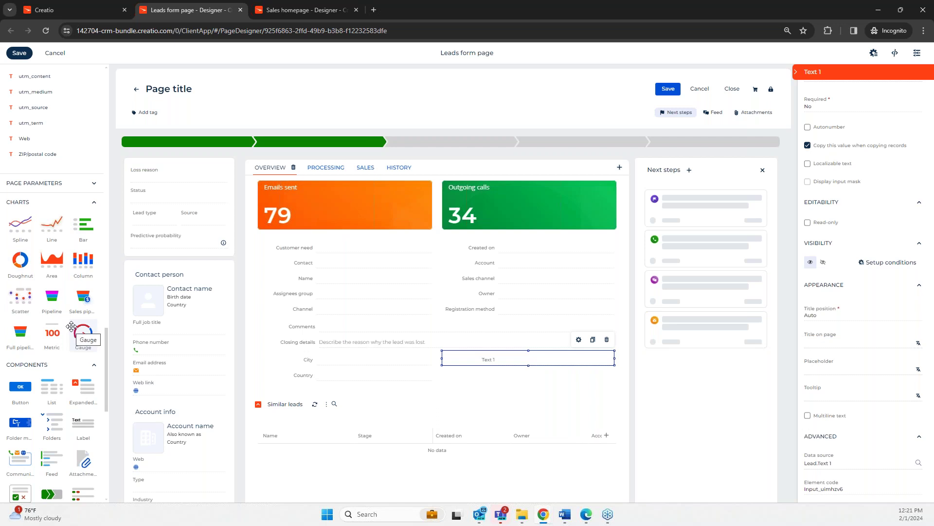
drag(72, 326, 343, 232)
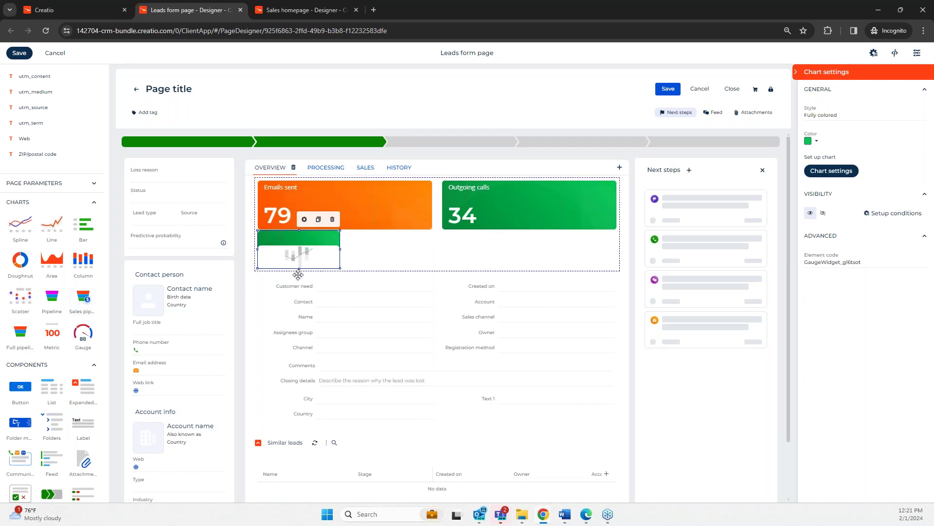
Close the Leads form page and Sales homepage designers, discarding their unsaved changes
click(240, 10)
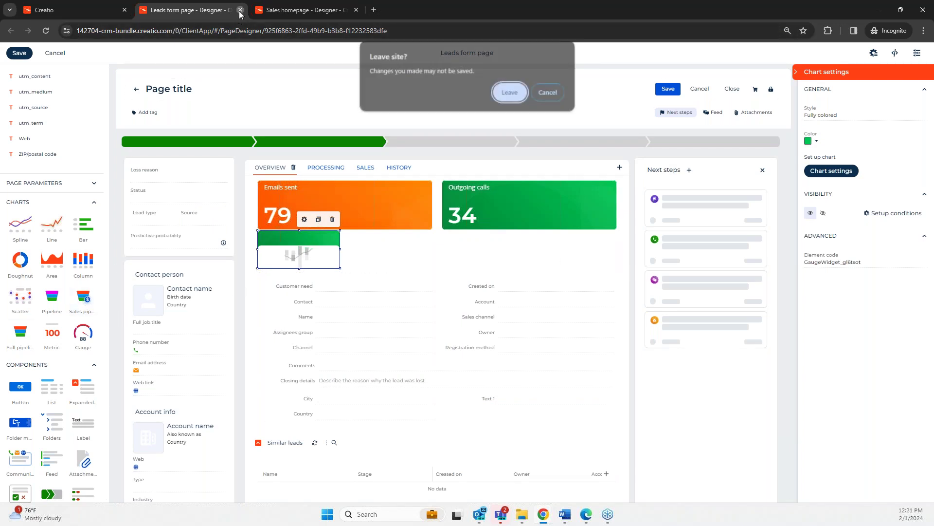
click(517, 93)
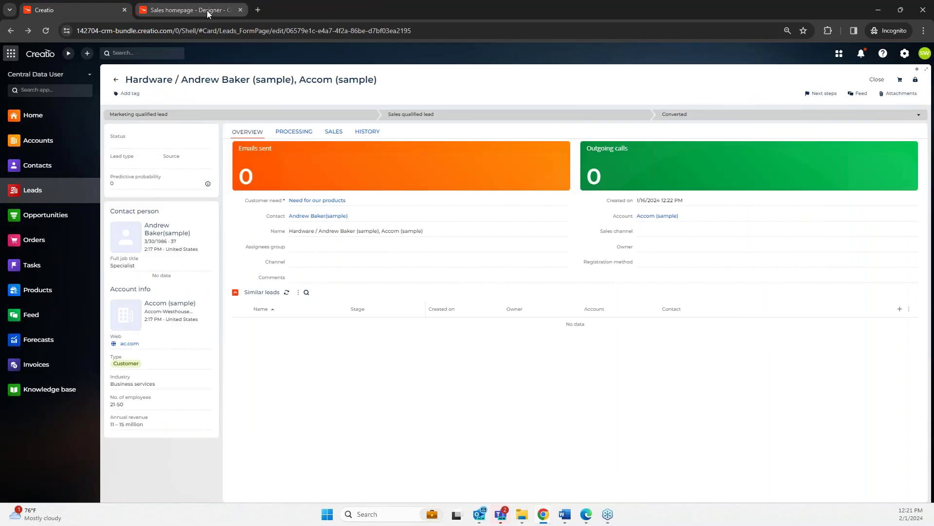
click(240, 10)
click(494, 92)
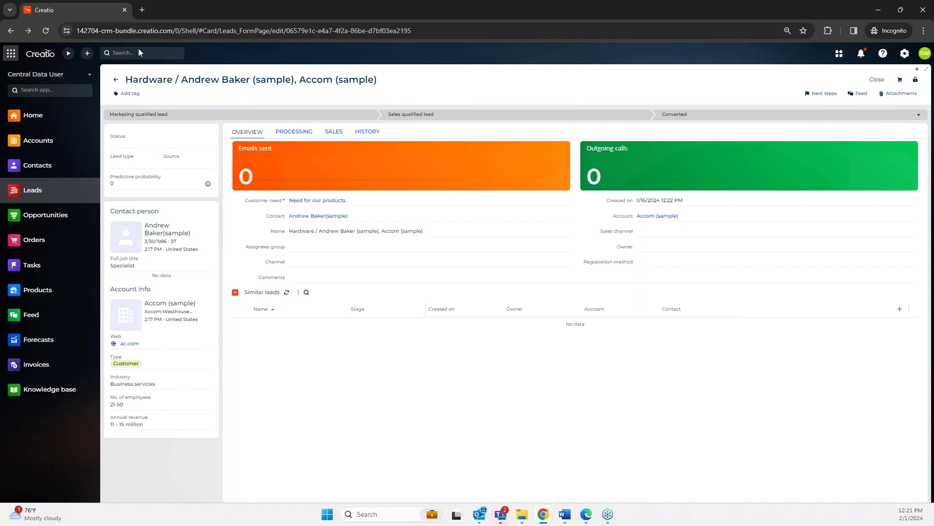
Search the whole system for "alpha", limit the results to accounts and open the Alpha Business account
text(alpha)
key(Return)
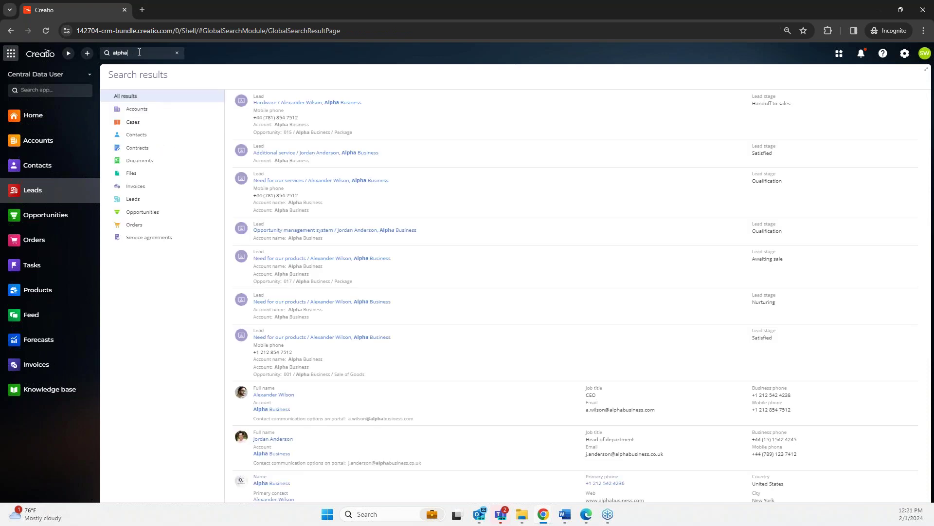
click(161, 111)
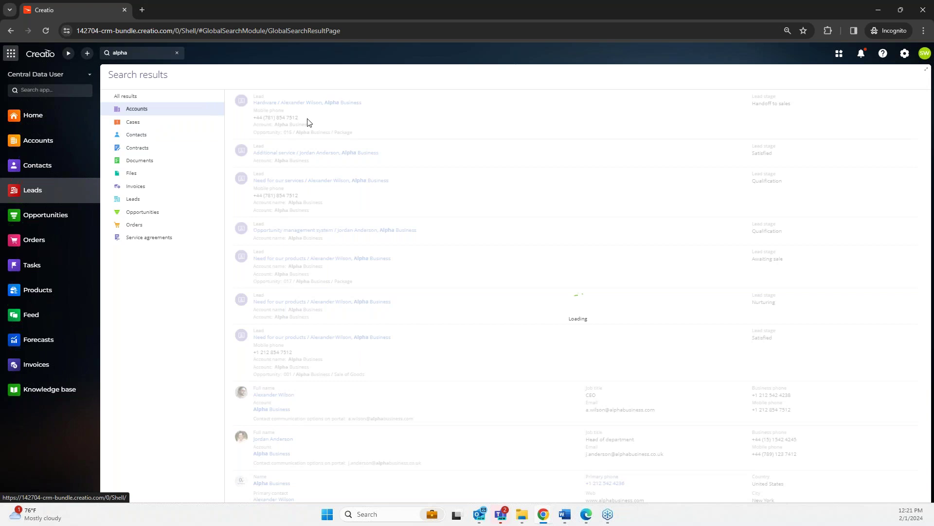
click(272, 102)
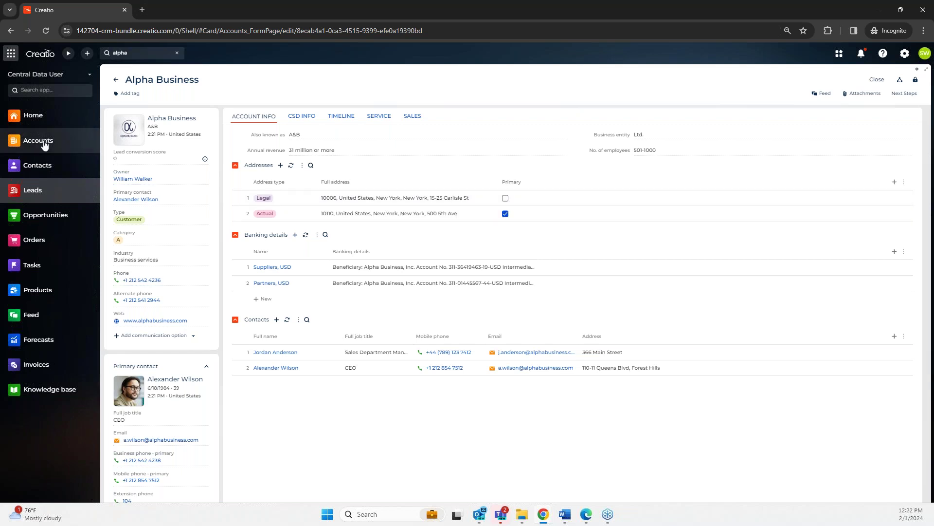
Add Account, Id, Notes, Owner, Payment status, Status and Total columns to the Orders list in the account's CSD info
click(300, 120)
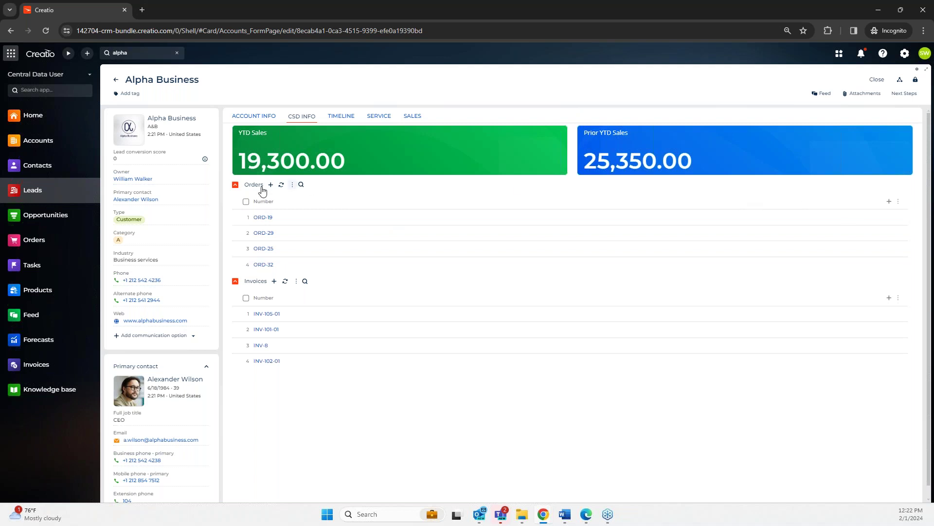
click(889, 201)
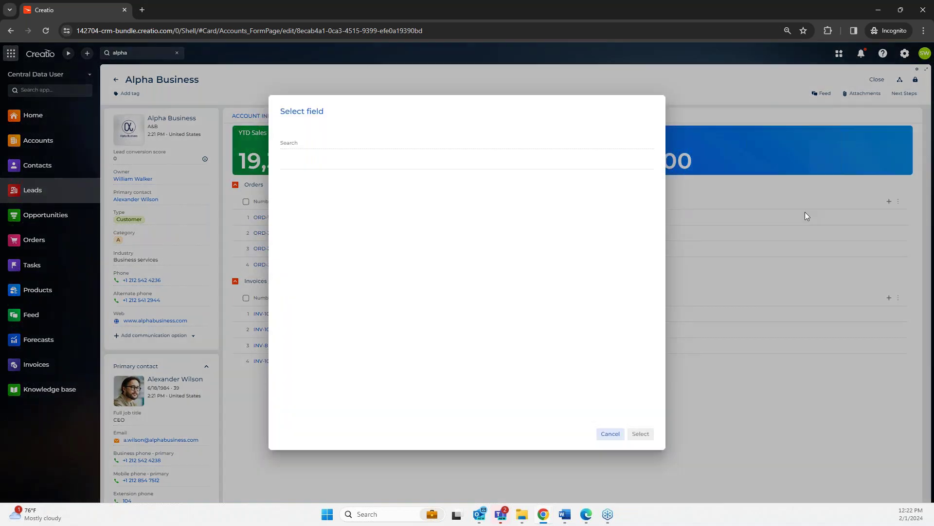
click(326, 179)
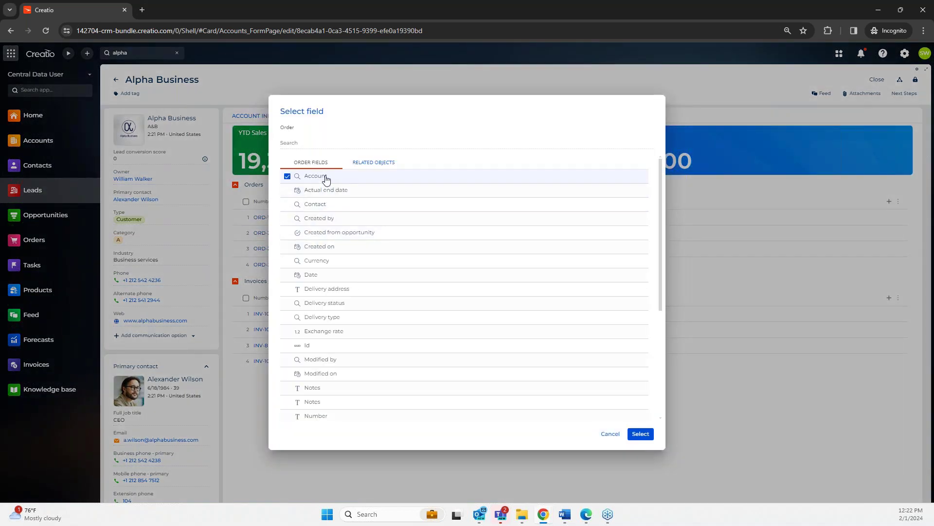
click(344, 351)
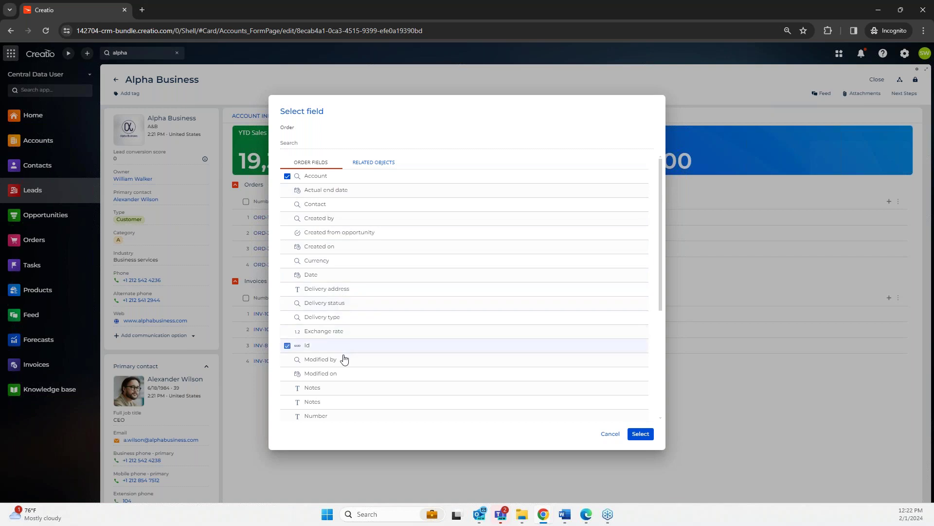
click(339, 388)
scroll(315, 295, down, 3)
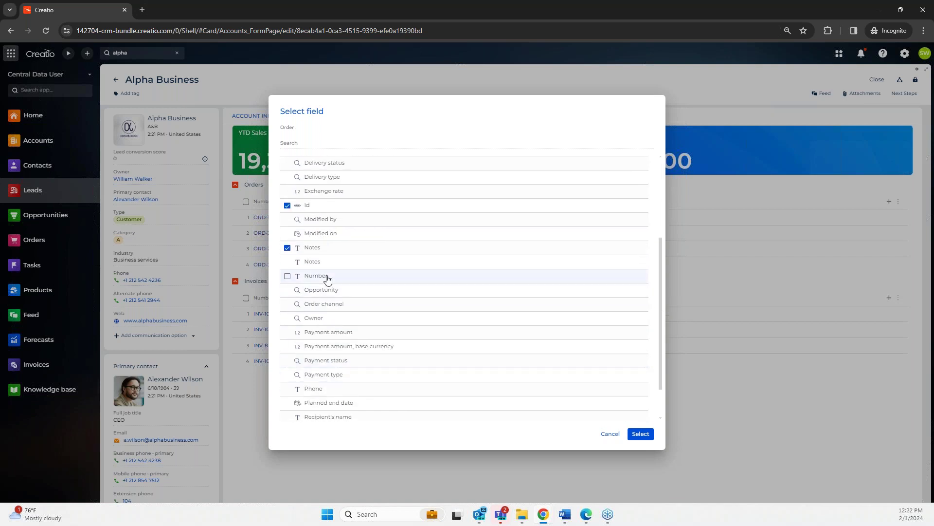
scroll(387, 315, down, 1)
click(330, 308)
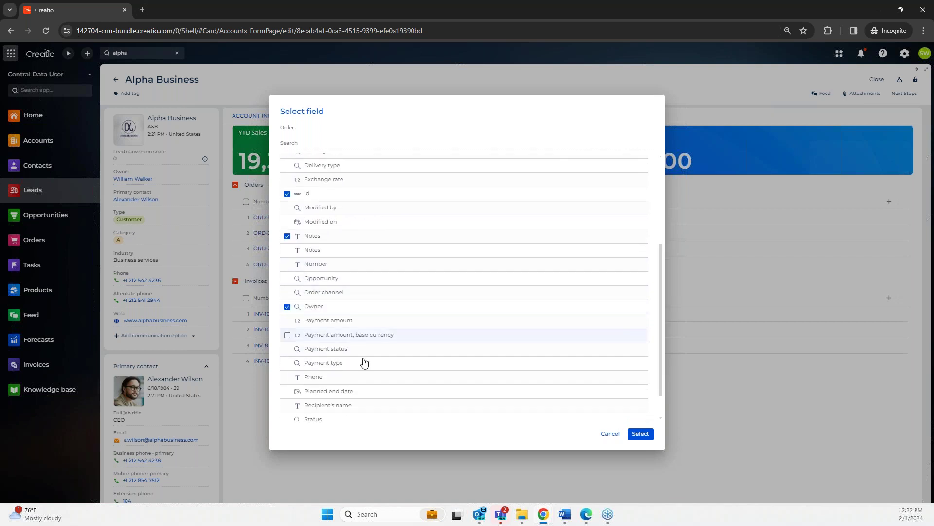
click(346, 349)
scroll(359, 415, down, 1)
click(331, 400)
click(328, 386)
click(640, 434)
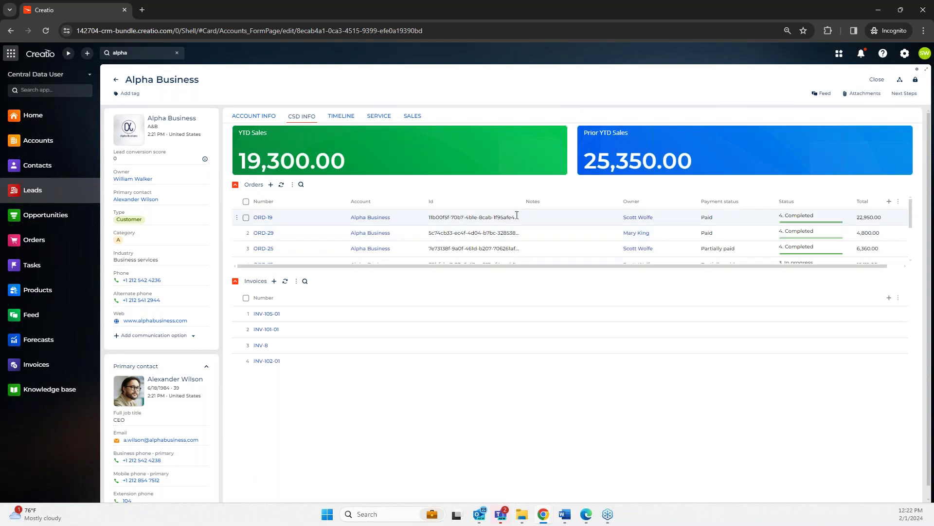
Remove the Id column from the Orders list and look through its rows
click(517, 201)
click(447, 257)
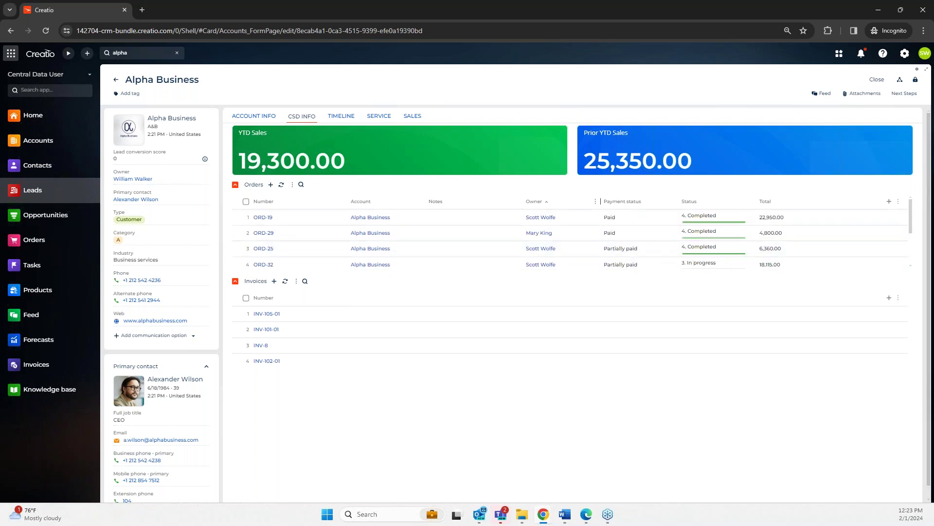
scroll(688, 229, down, 3)
scroll(705, 235, up, 3)
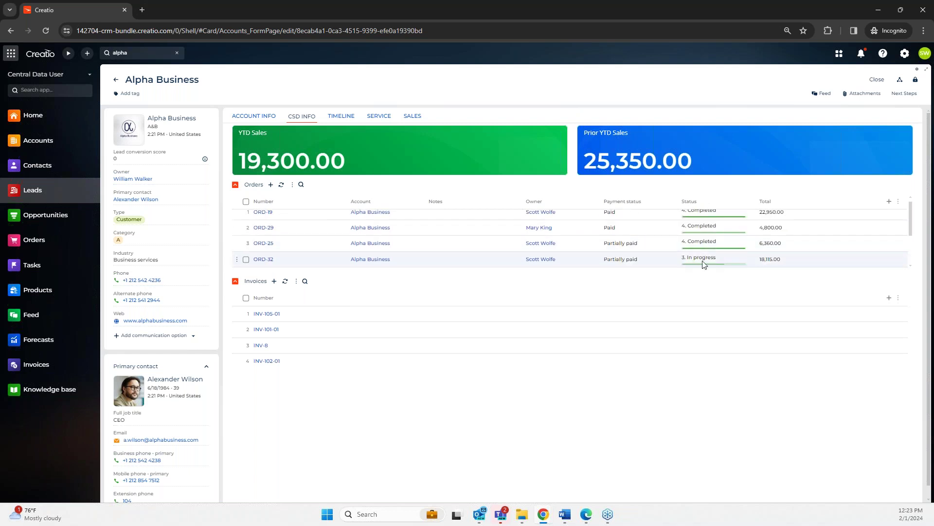
View order ORD-32, return to the Alpha Business account through its account link and show the Account info
click(263, 259)
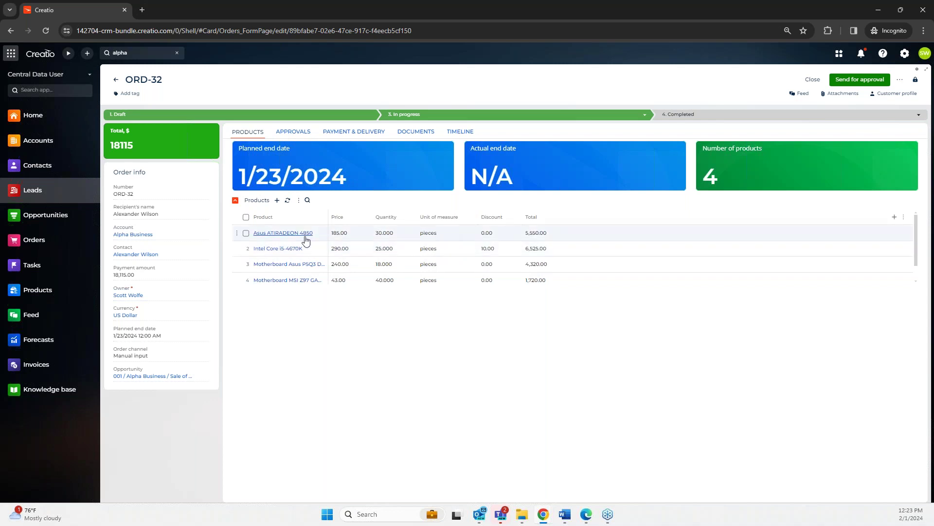
click(131, 235)
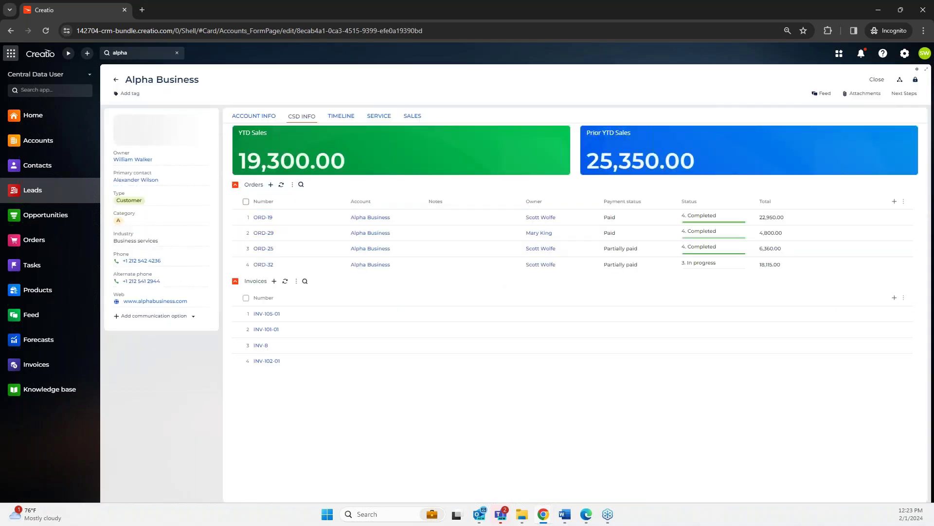
click(265, 116)
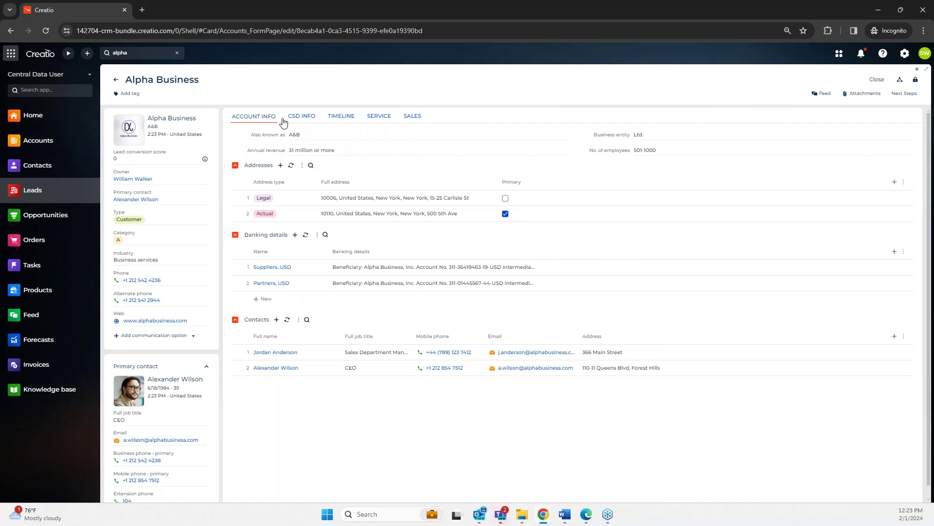
Look through the fields available as columns for the Invoices list in CSD info, closing the selection without adding any
click(307, 117)
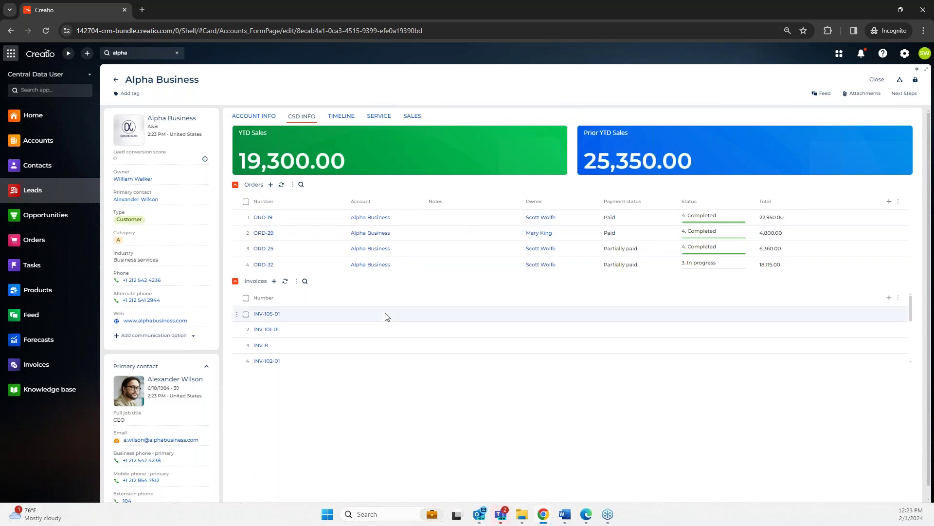
click(889, 298)
scroll(358, 350, down, 3)
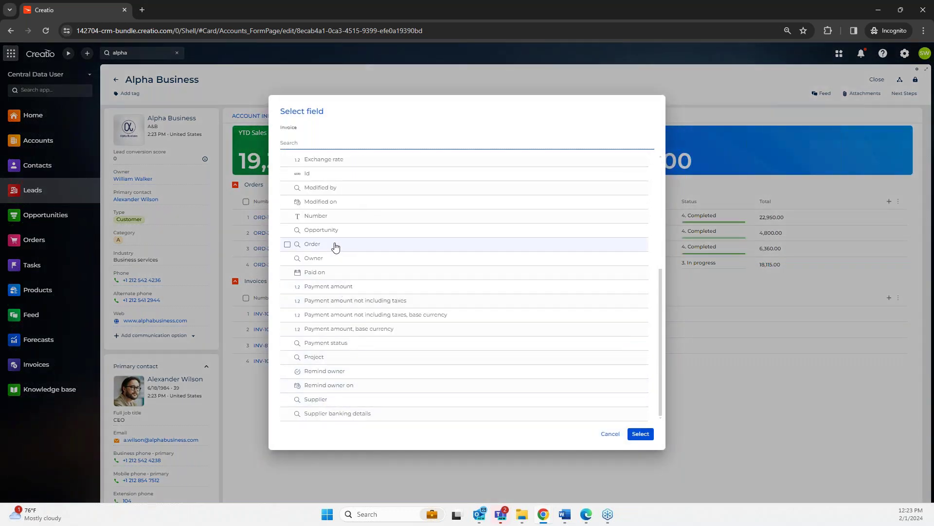
scroll(348, 206, up, 3)
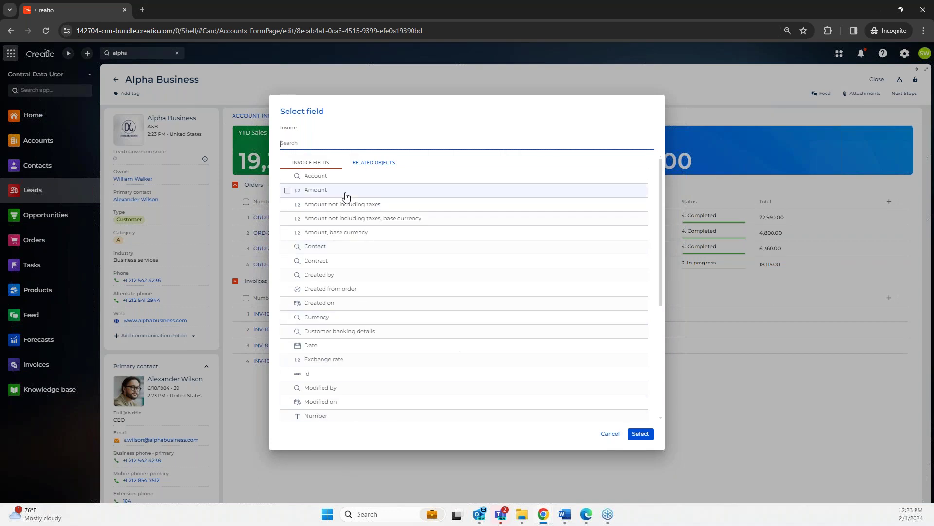
click(610, 434)
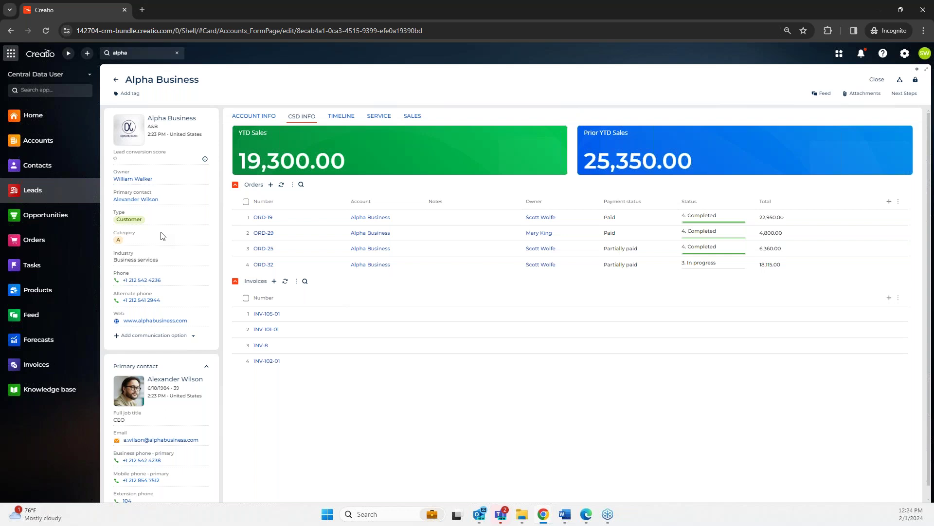
Review the options for No. of employees, Business entity and Category on the Alpha Business account
click(253, 115)
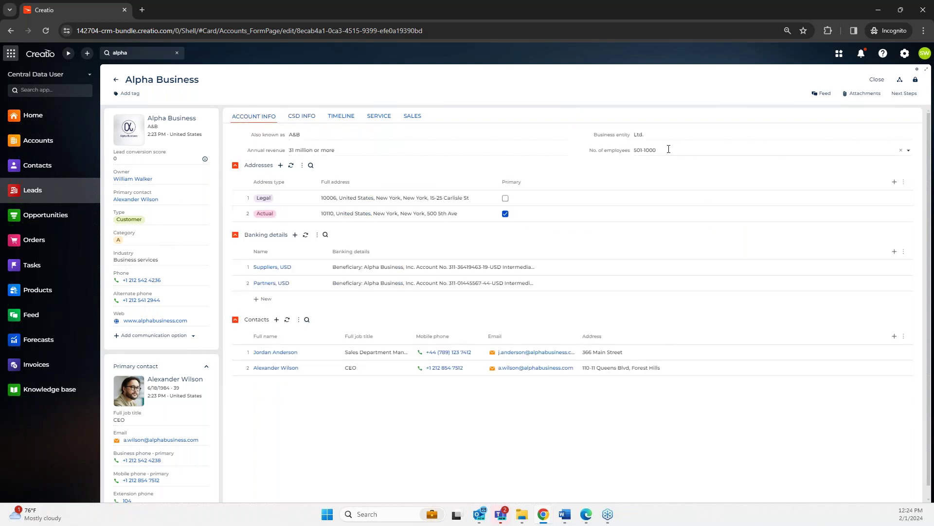
click(668, 149)
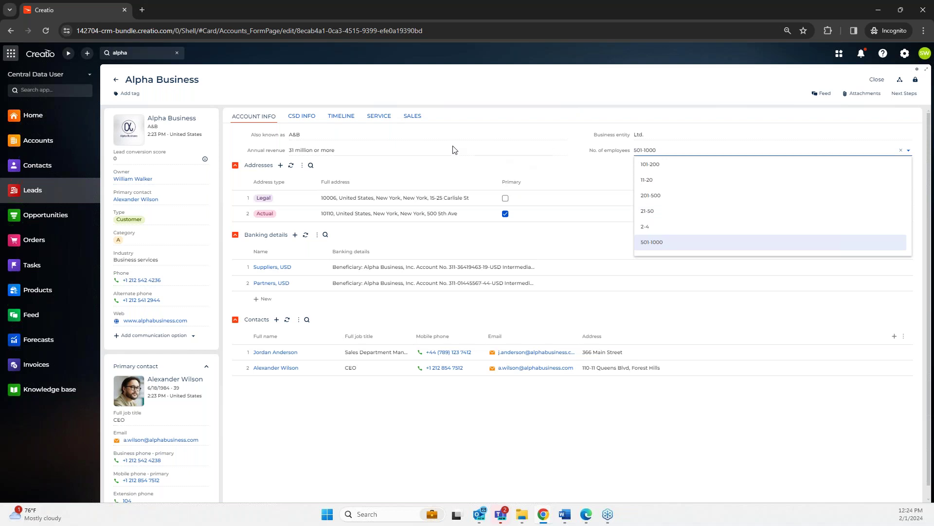
click(652, 135)
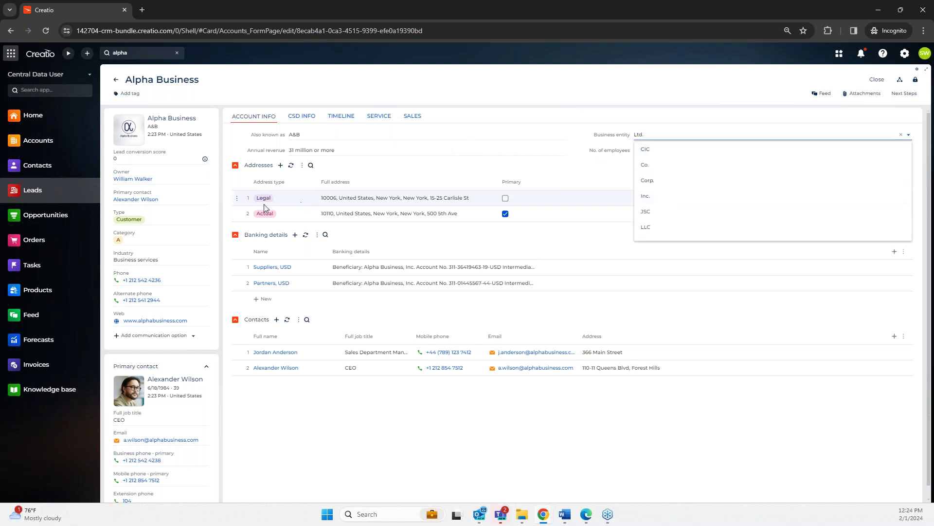
click(188, 240)
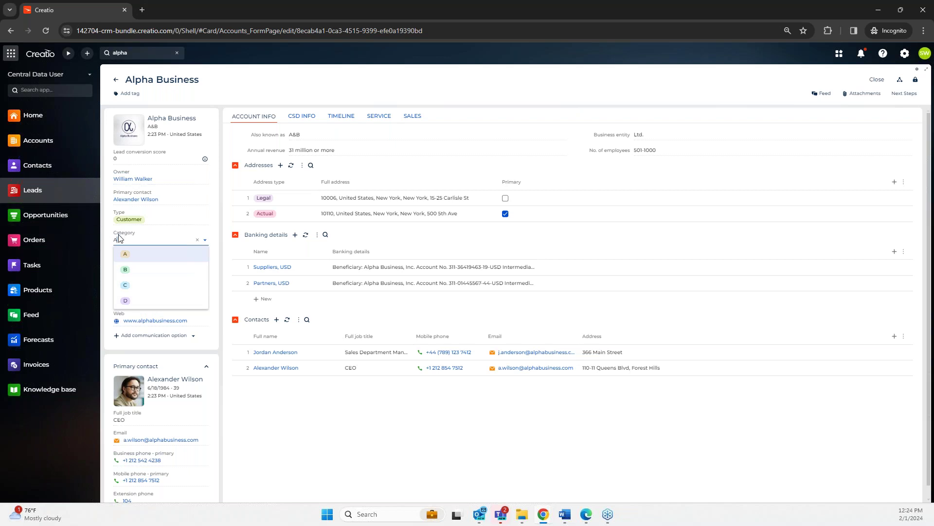
Switch to the Studio workplace and open the content of the Account categories lookup in the Accounts folder
click(39, 76)
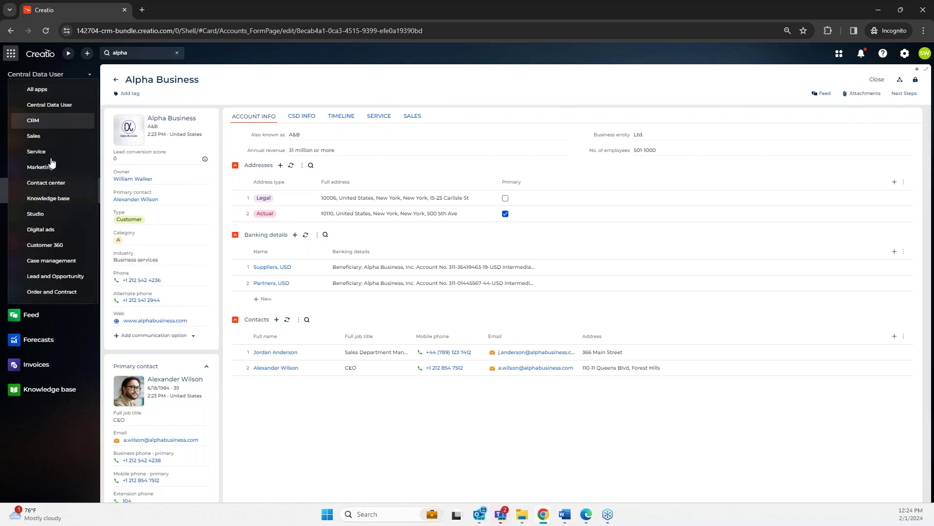
click(35, 214)
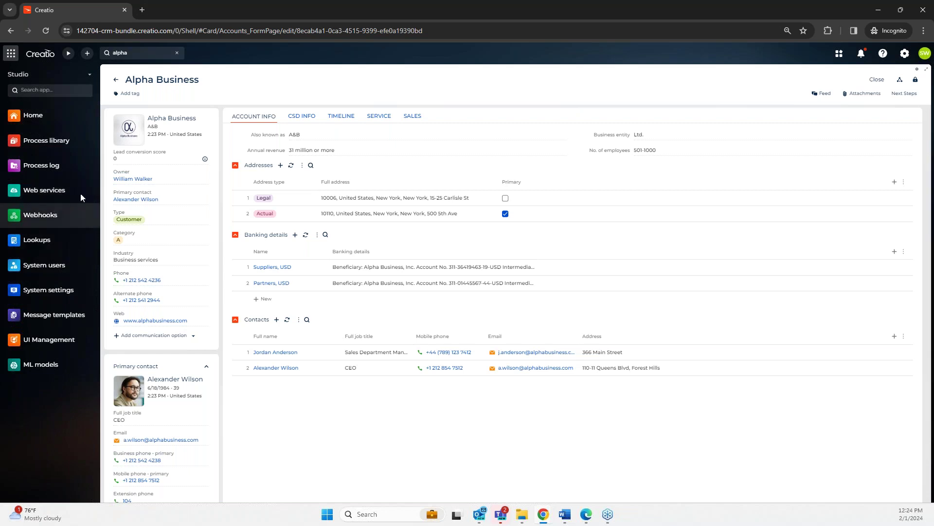
click(43, 249)
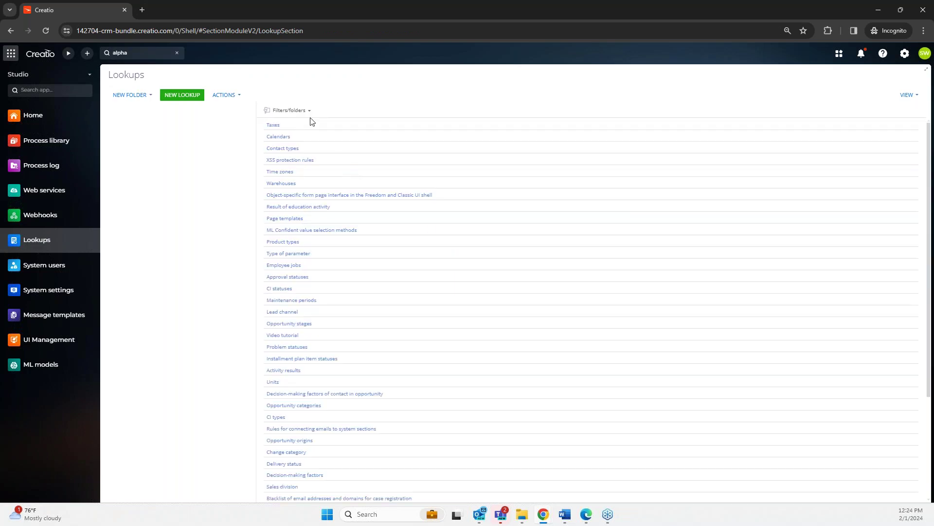
click(163, 141)
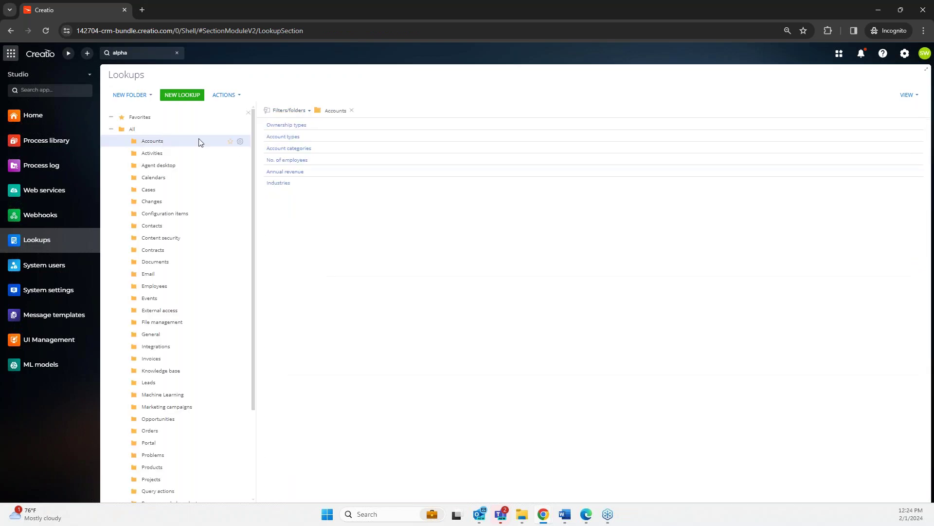
click(302, 151)
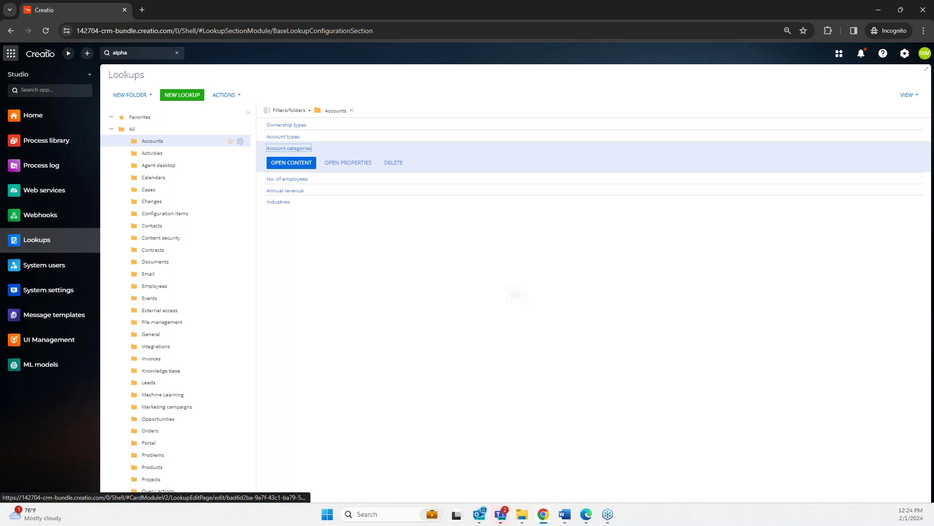
click(291, 163)
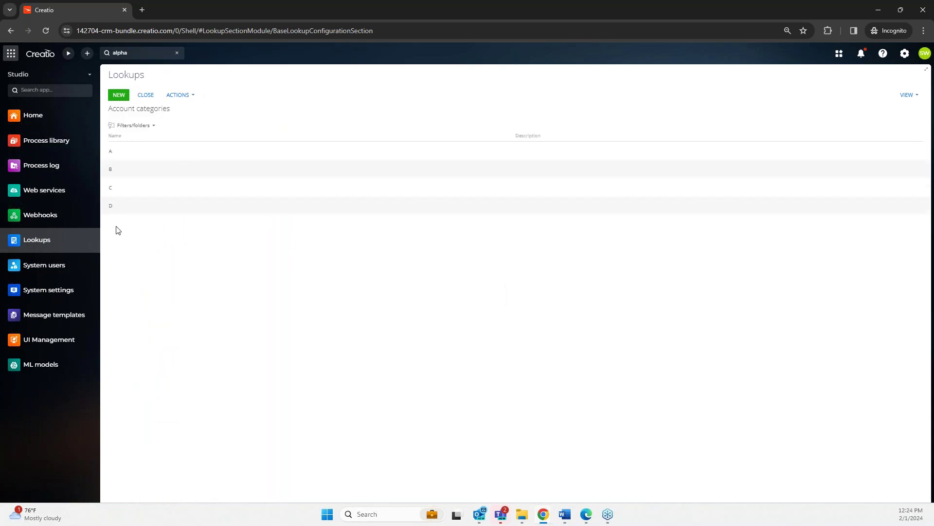
Add a new account category named E
click(119, 95)
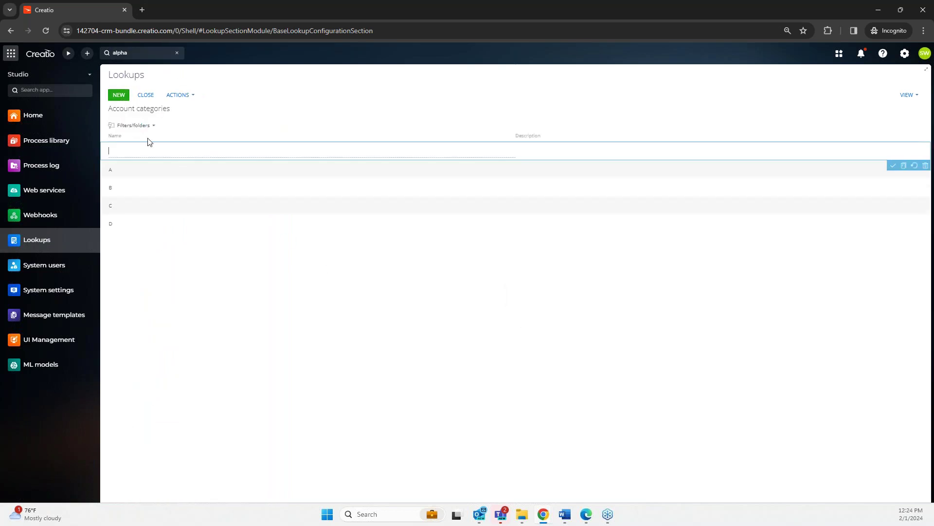
text(E)
key(Return)
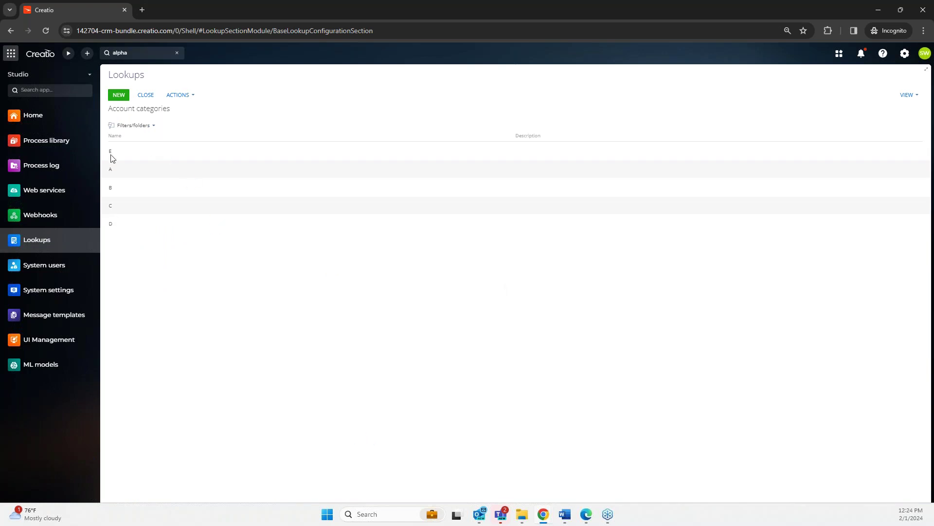
In the Central Data User workplace, search for "alpha" and reopen the Alpha Business account to check its Category options
click(42, 80)
click(60, 107)
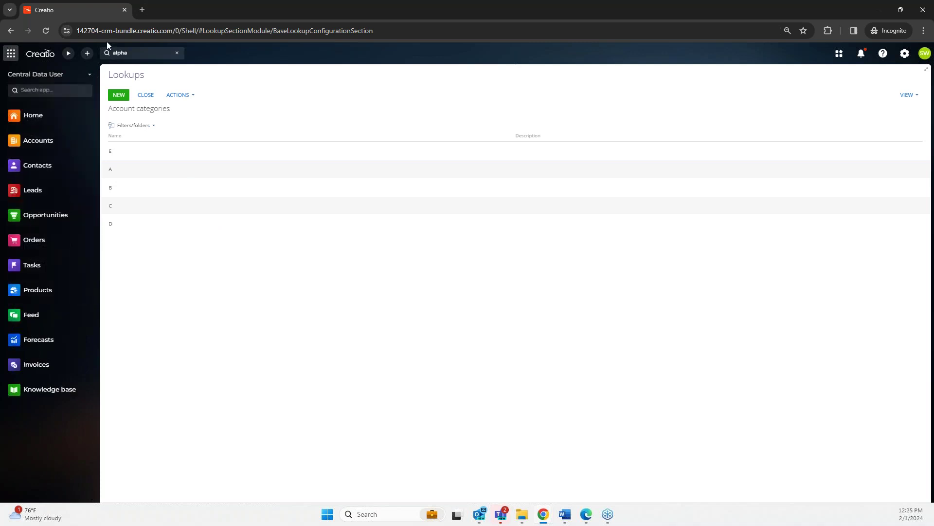
click(140, 54)
text(alpha)
key(Return)
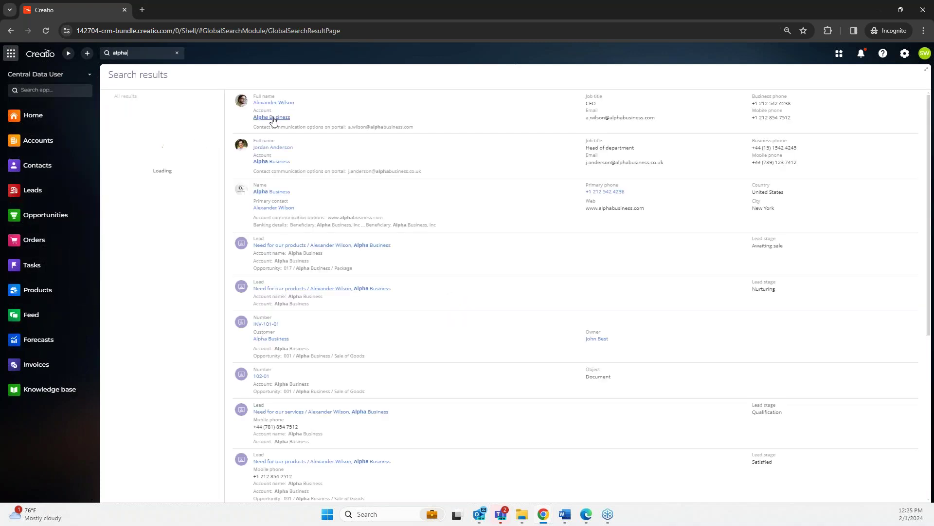
click(271, 119)
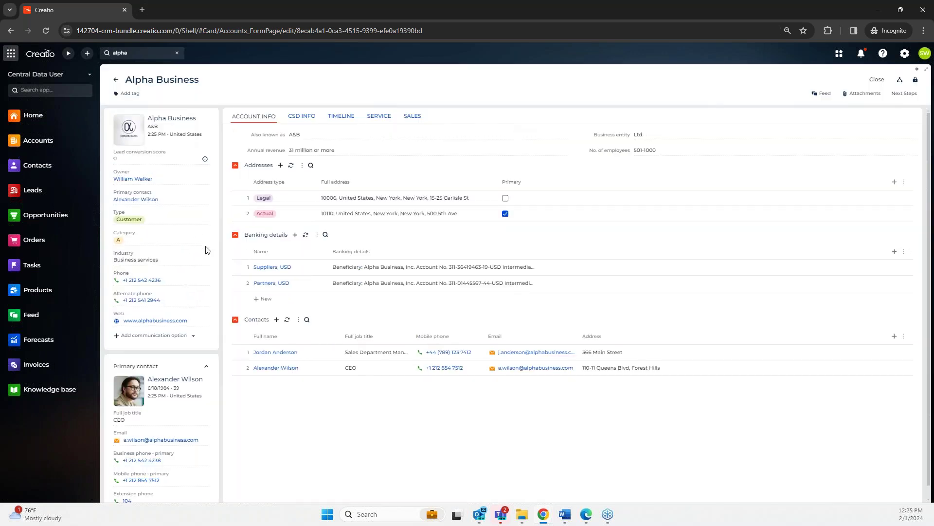
click(205, 243)
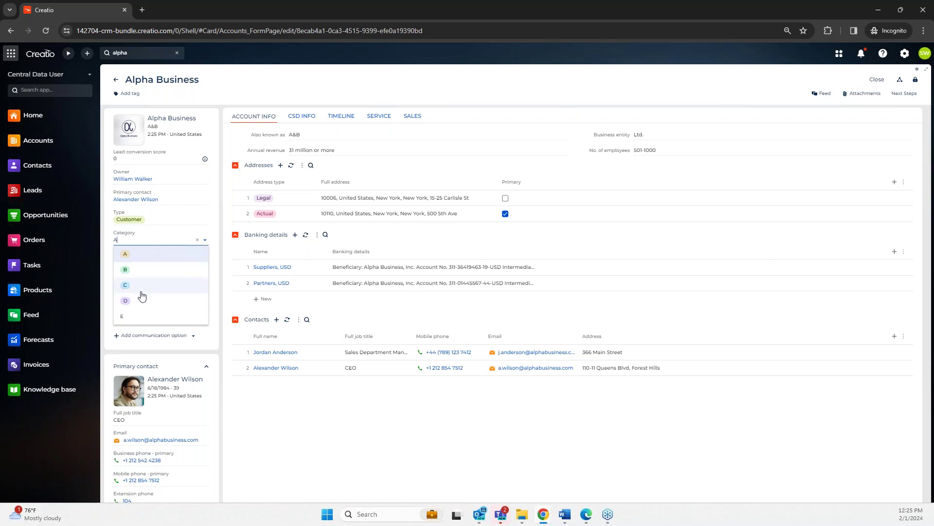
View the account's CSD info and Sales data, and open the opportunity 015 / Alpha Business / Package
click(308, 119)
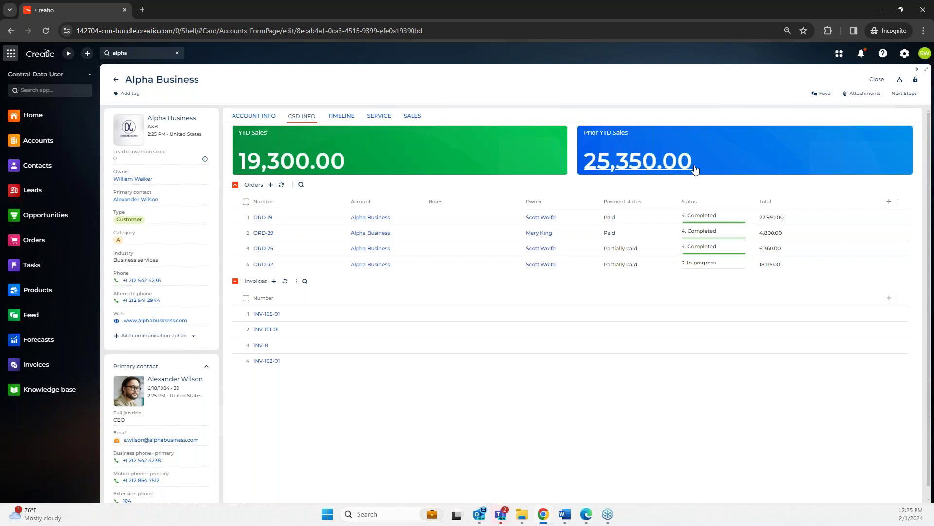
click(418, 119)
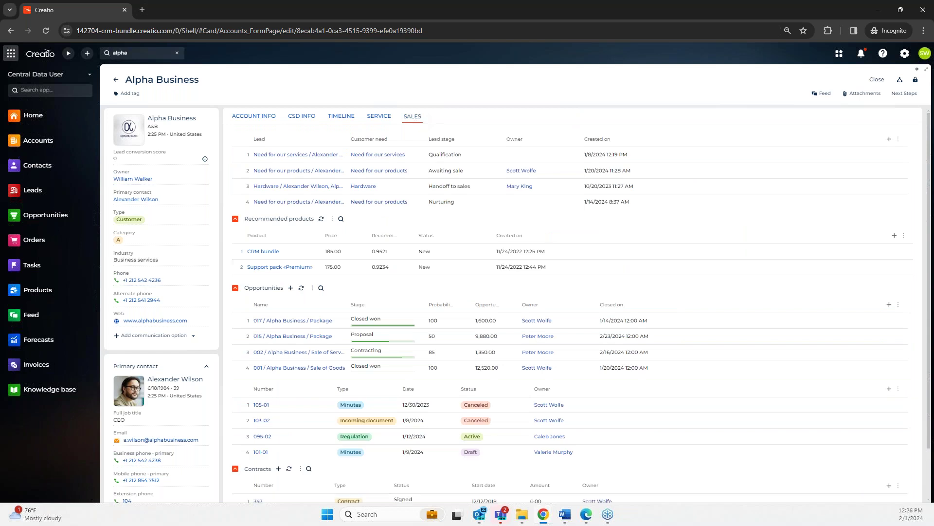
click(285, 340)
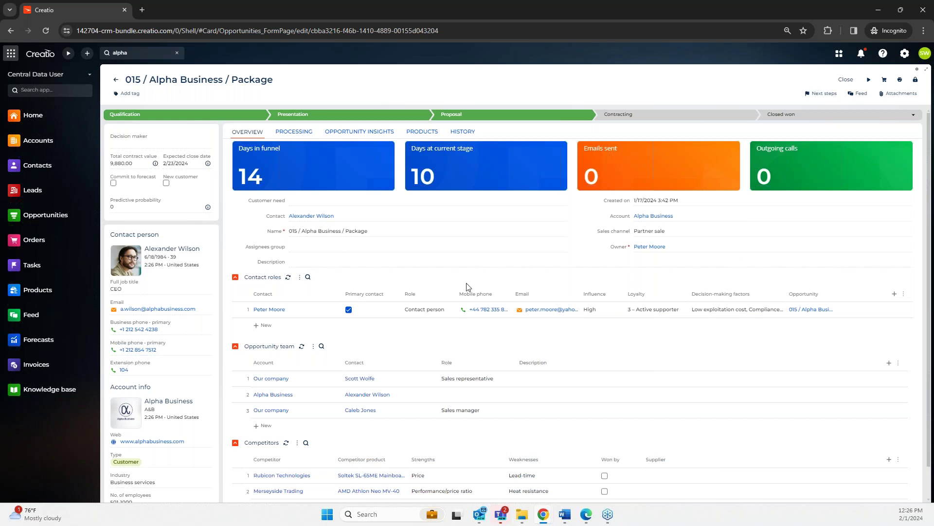
View the opportunity's products and closing stage options, and open its form page in the page designer
click(426, 132)
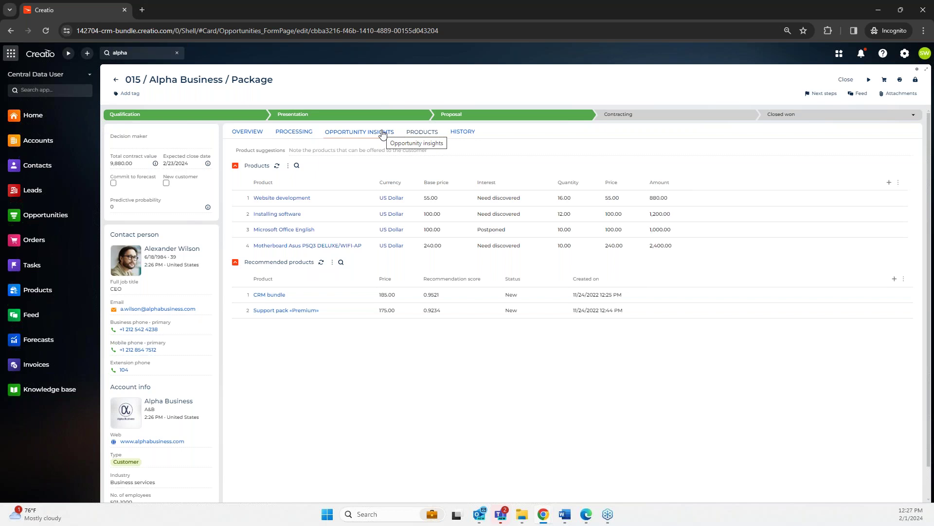
click(918, 71)
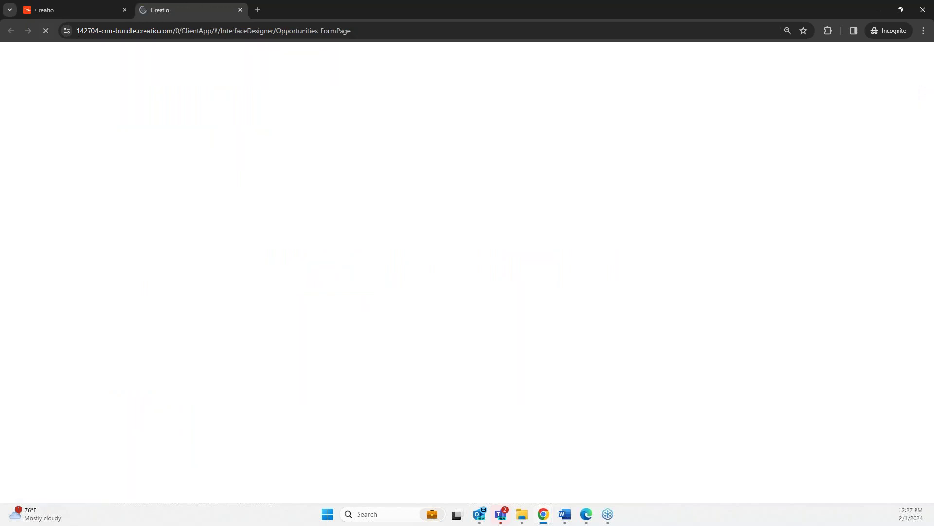
click(39, 11)
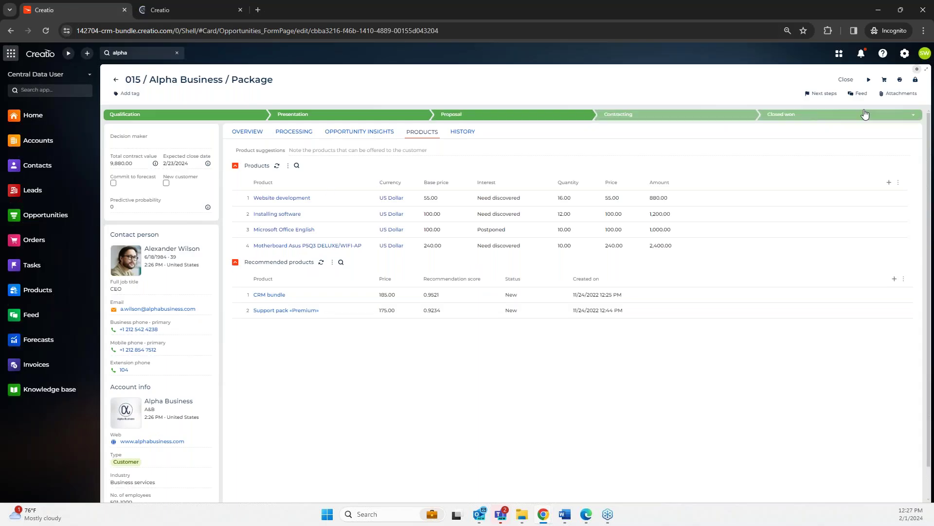
click(199, 14)
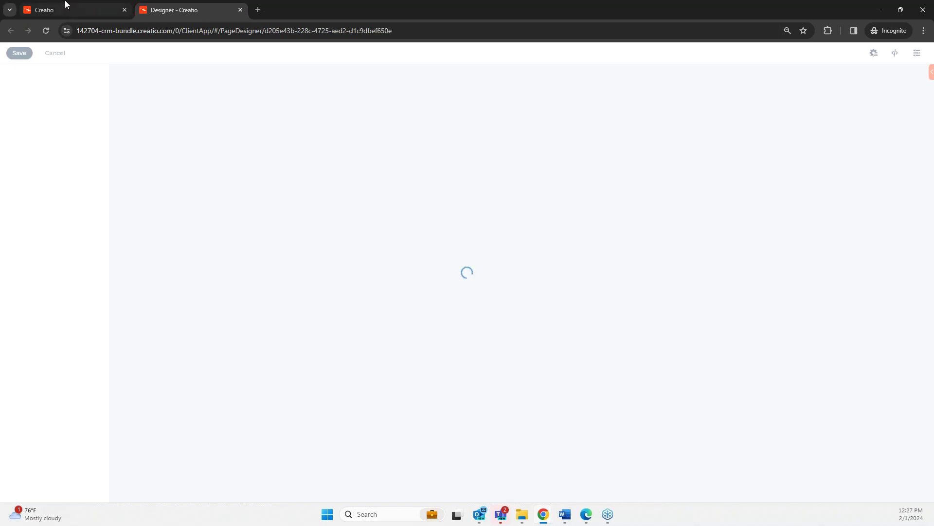
click(107, 10)
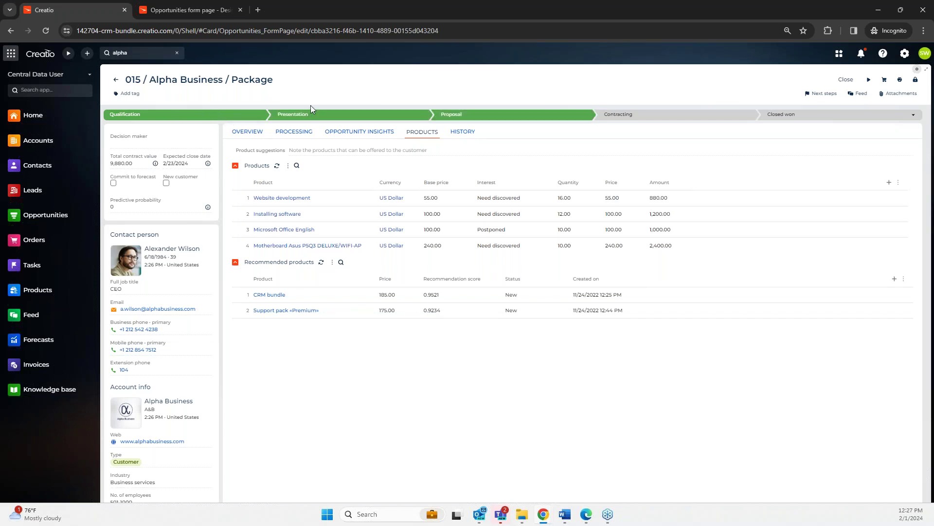
click(852, 116)
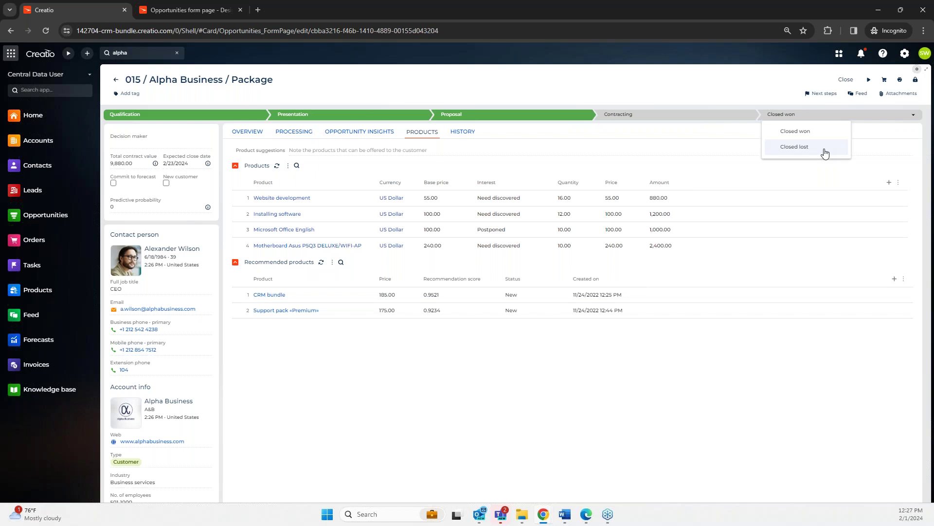
From the progress bar settings of the Opportunities form page, open the case setup and the Opportunity management case
click(213, 10)
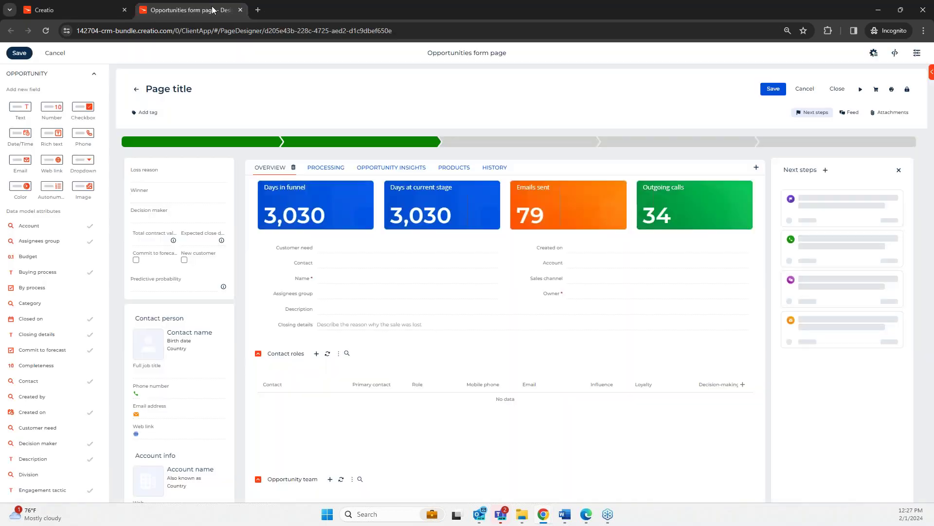
click(474, 143)
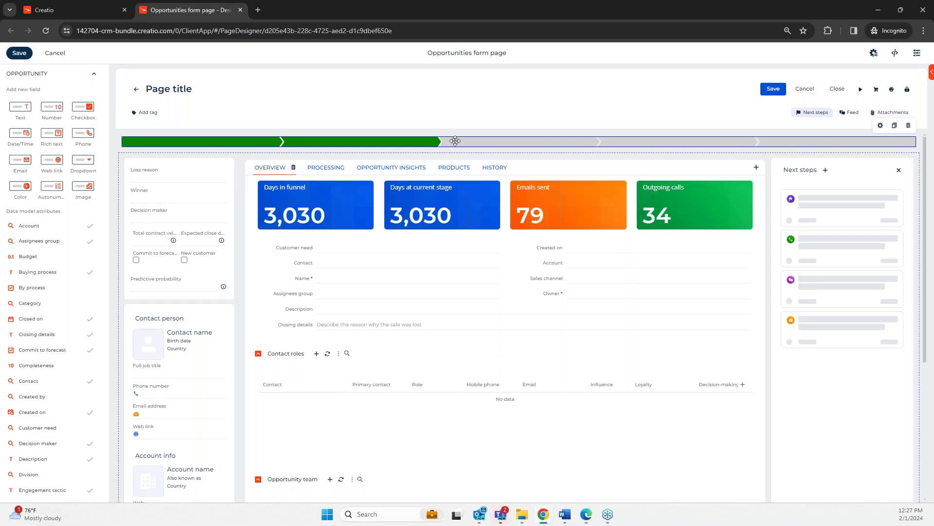
click(930, 73)
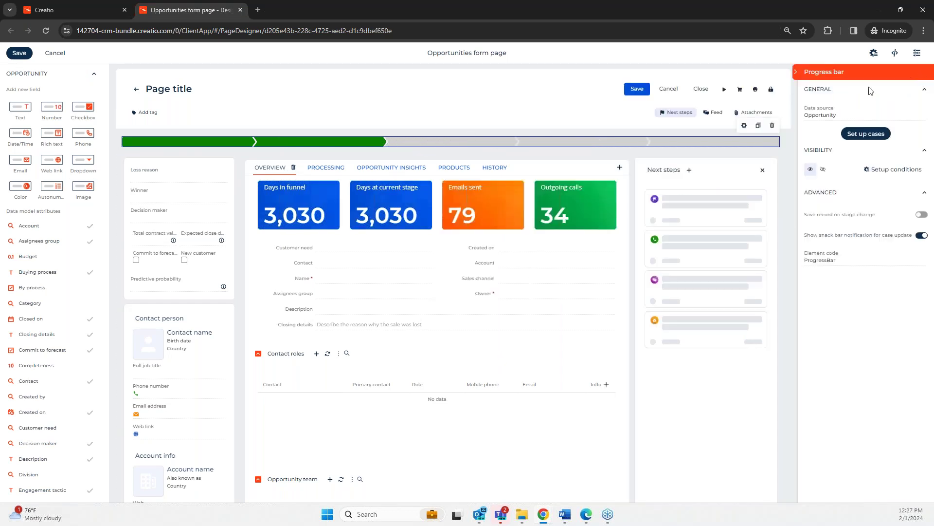
click(866, 135)
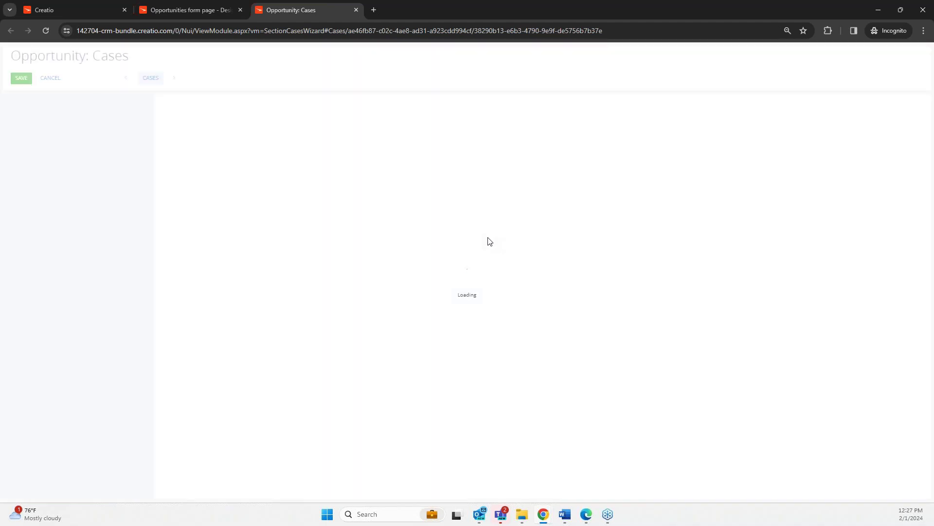
click(236, 141)
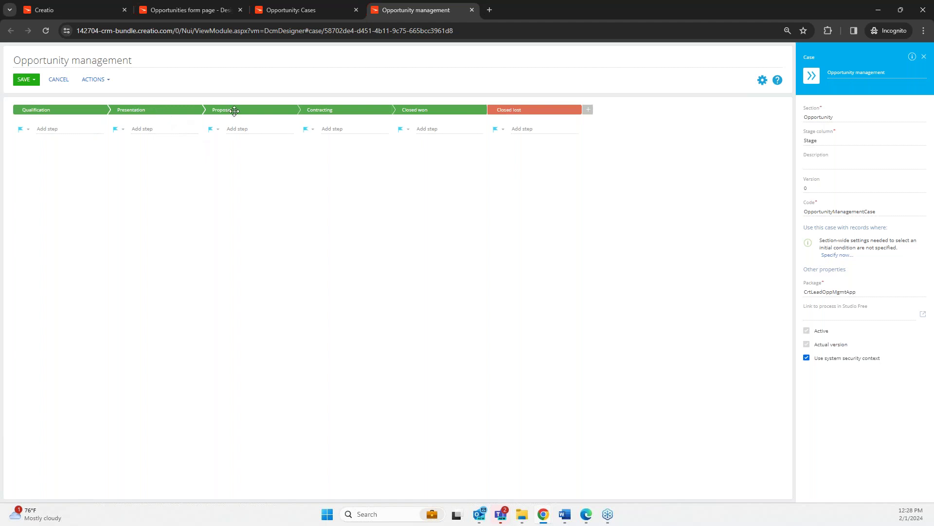
Add a task step named "Call the client and deliver proposal" to the Proposal stage and check its Start in time units
click(248, 129)
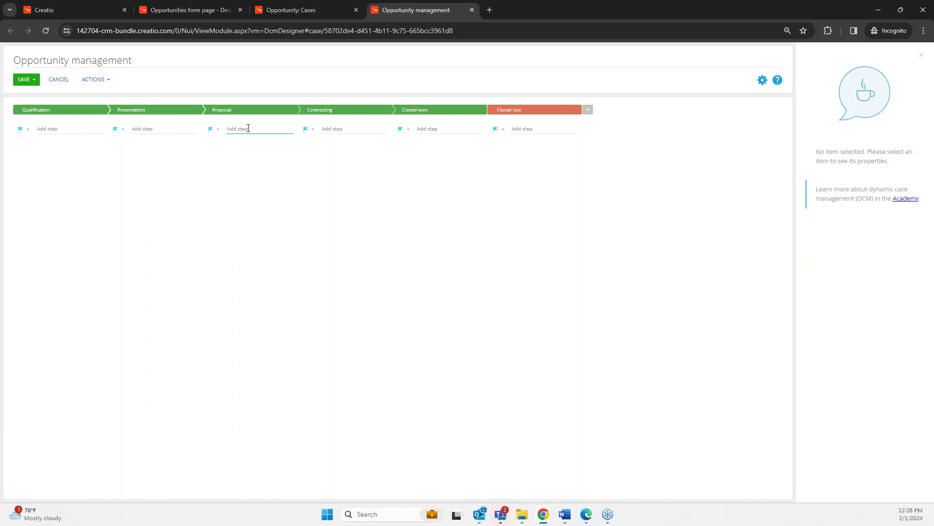
text(Call the client an)
text(d deliver proposal)
key(Return)
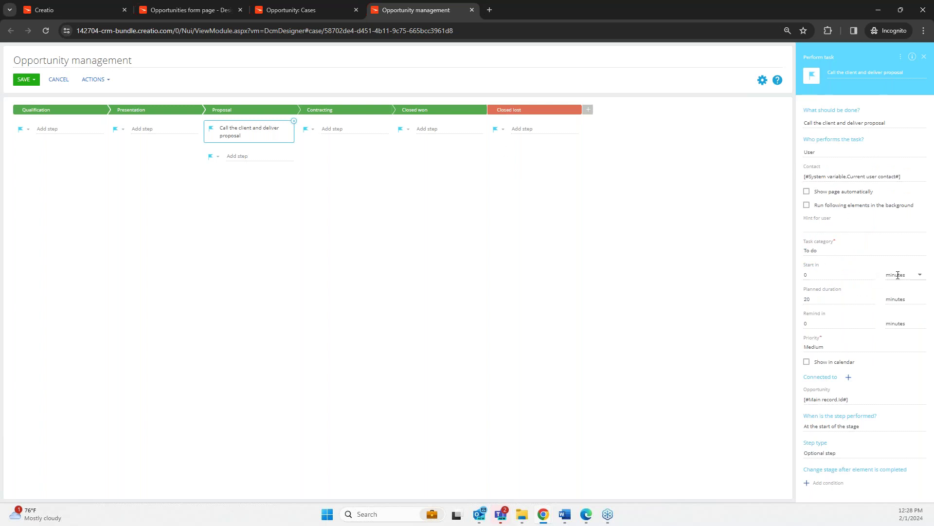
click(918, 275)
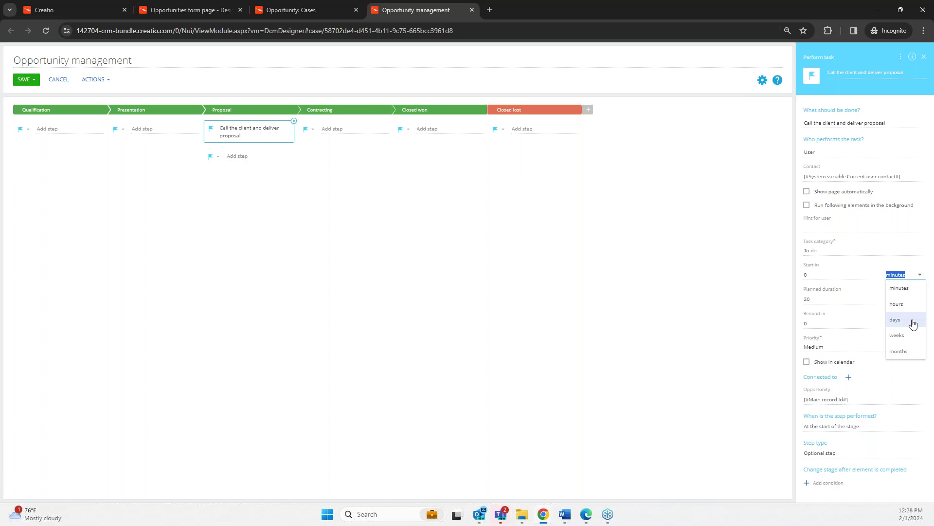
click(833, 378)
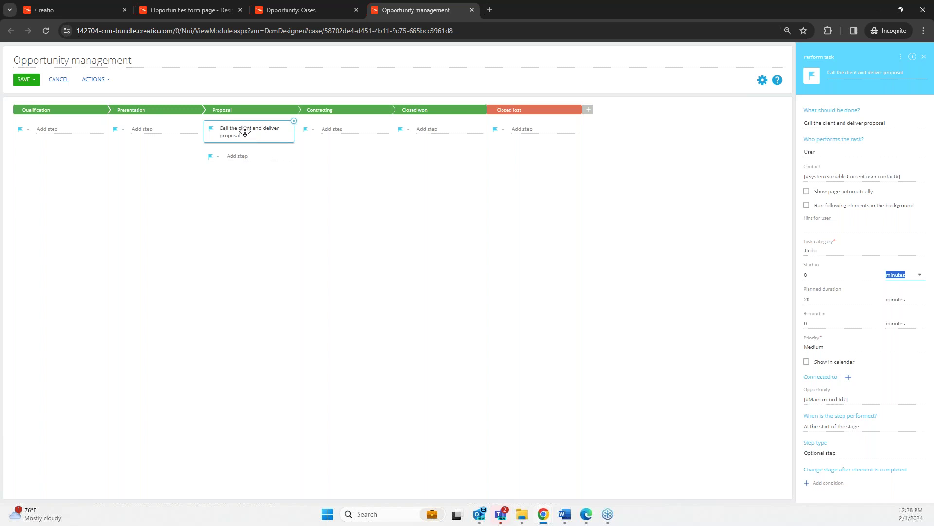
Add a Send email step named "here's your quote" to the Proposal stage and check its Step type options
click(218, 157)
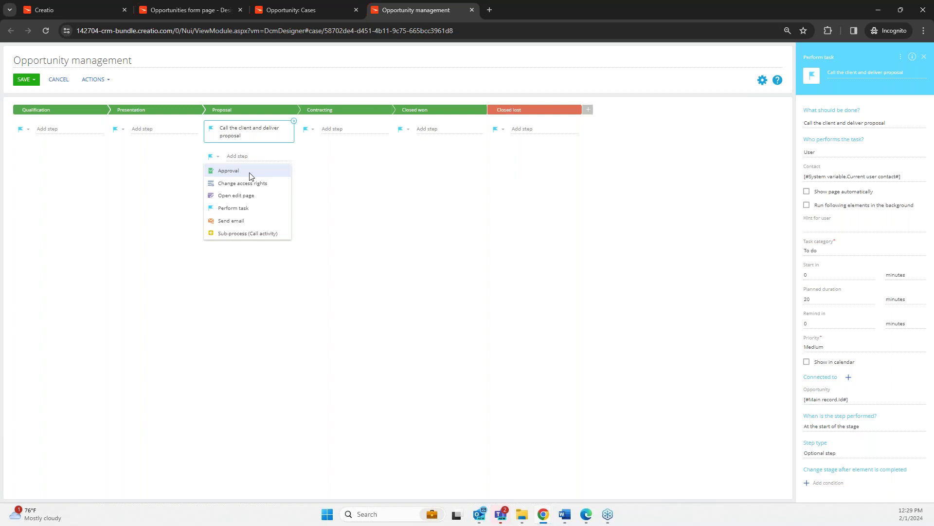
click(250, 221)
click(262, 158)
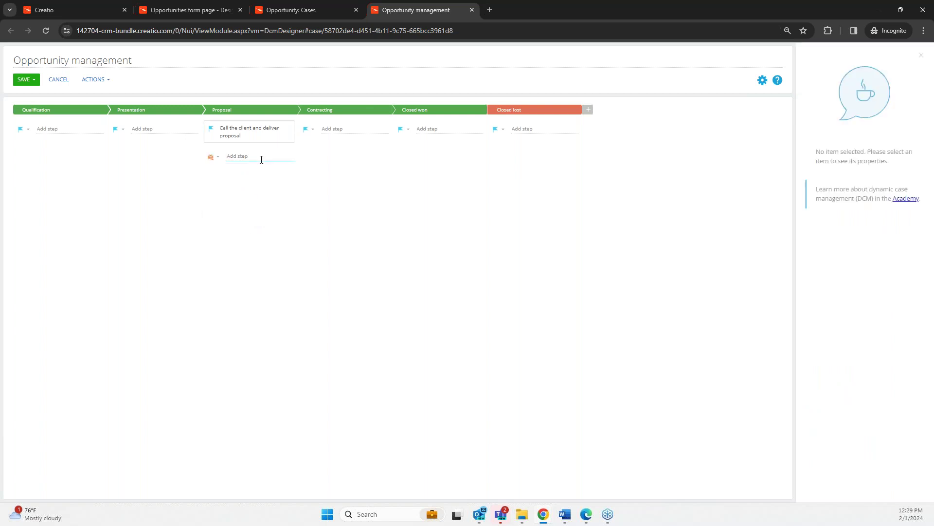
text(here's your quote)
key(Return)
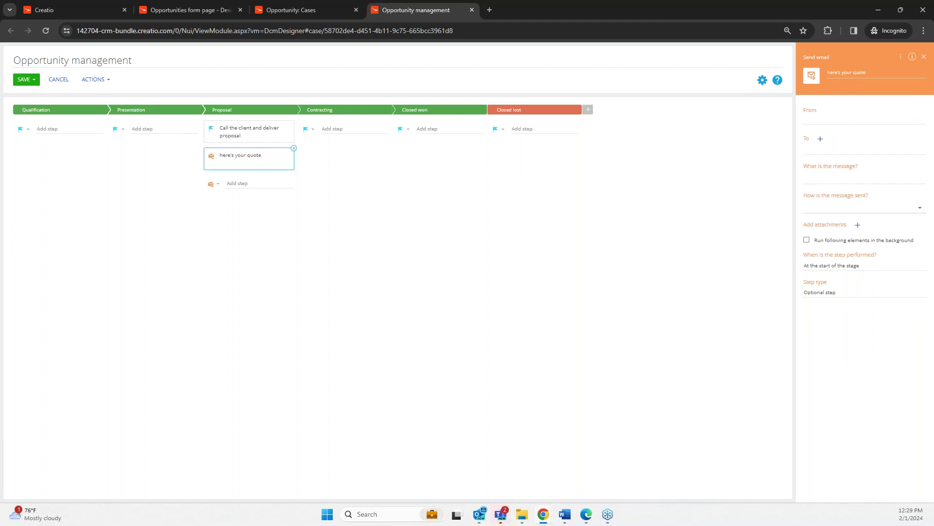
click(853, 266)
click(849, 292)
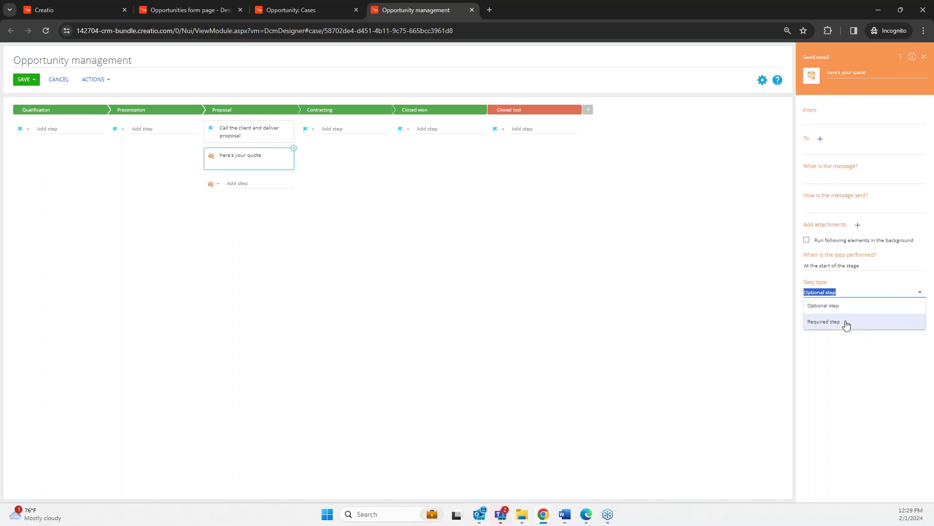
click(834, 358)
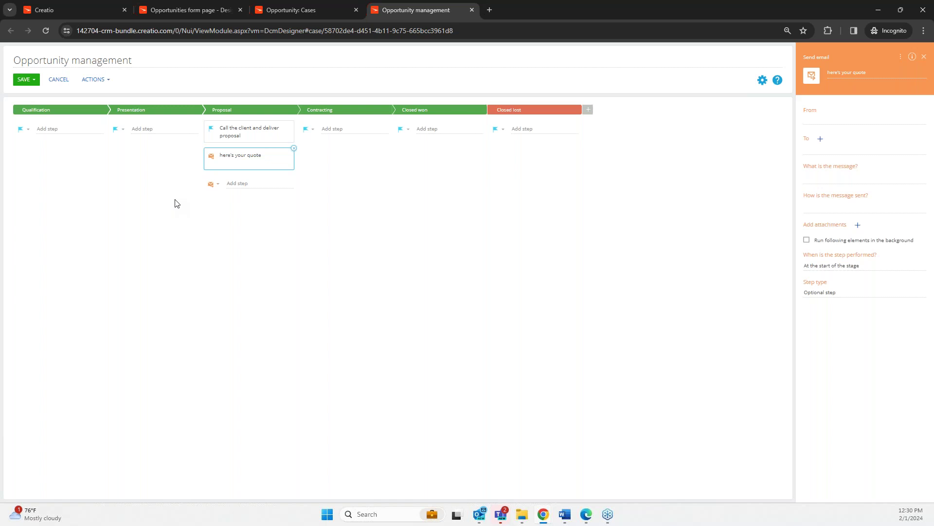
Return to the opportunity record, open the Tasks section and clear its date and employee filters
click(54, 13)
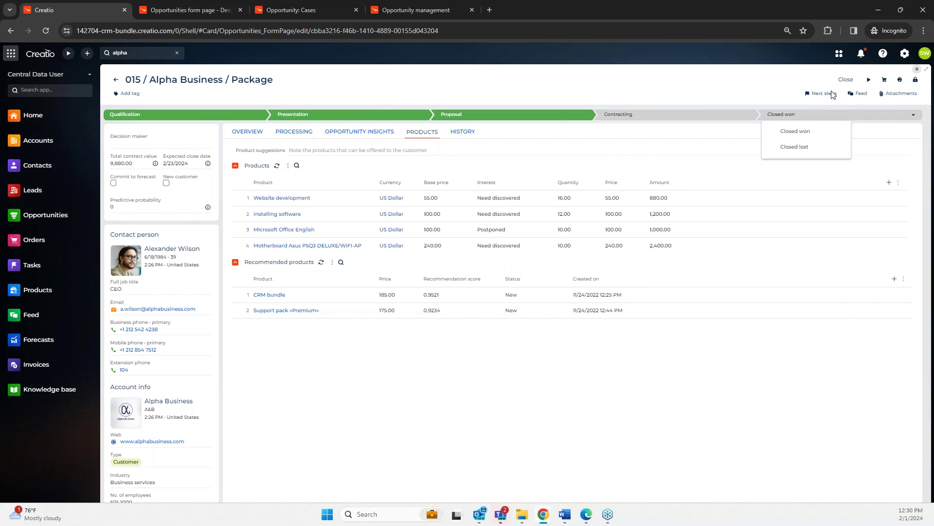
click(847, 98)
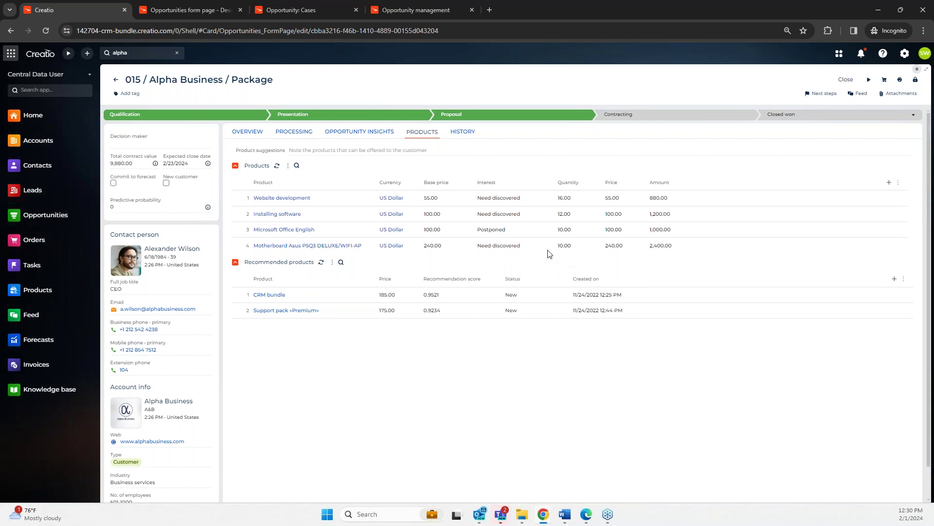
click(34, 264)
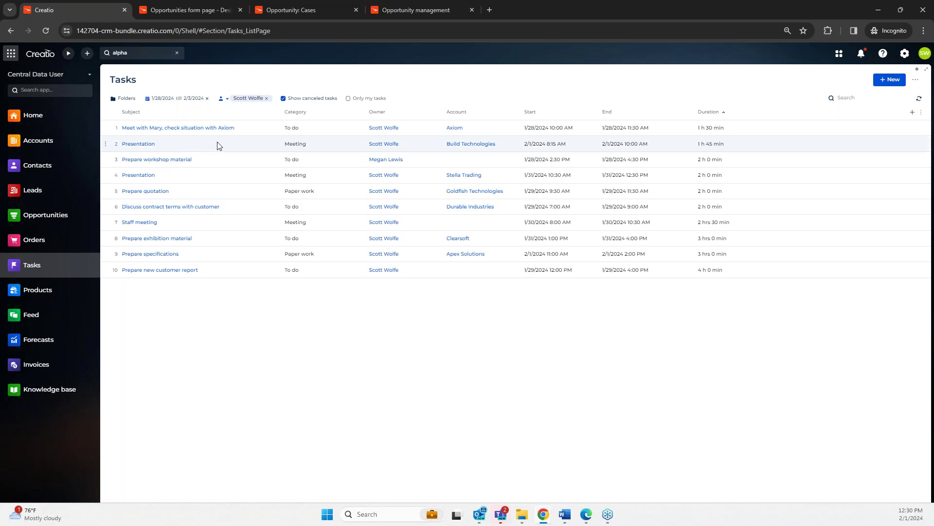
click(207, 98)
click(219, 99)
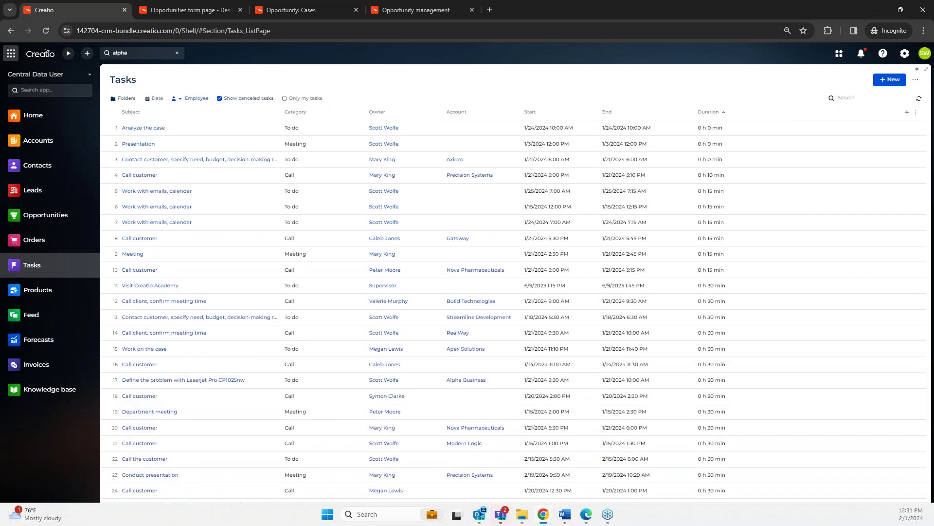
Filter the task list to the previously selected employee and to today's date
click(180, 98)
click(176, 103)
click(176, 103)
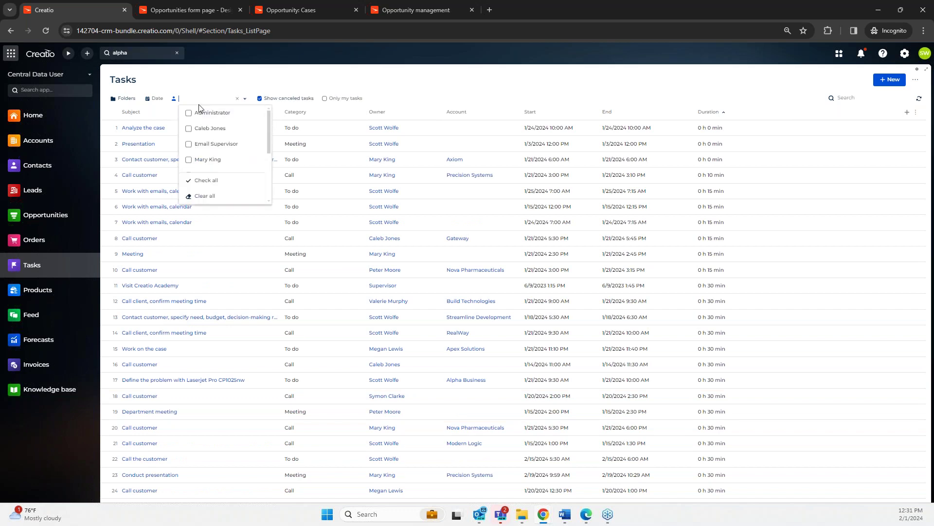
text(scott)
click(217, 113)
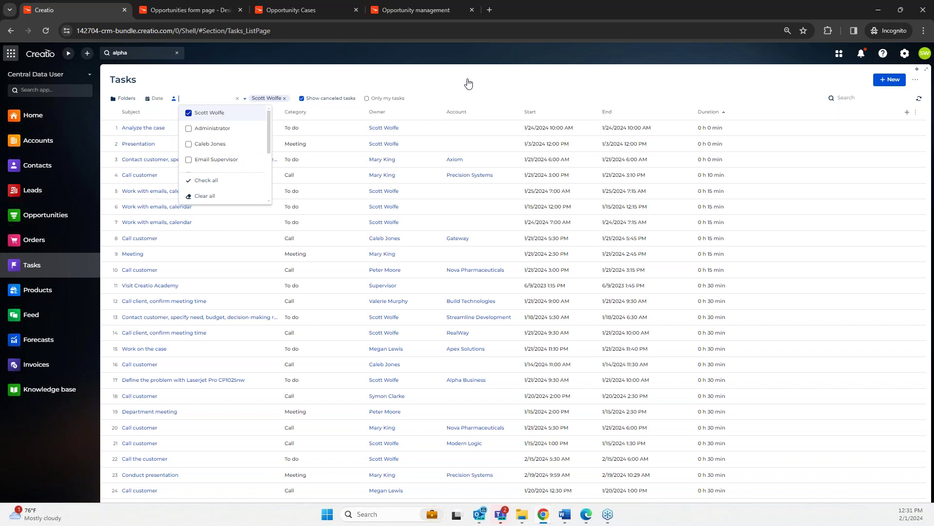
click(195, 75)
click(156, 99)
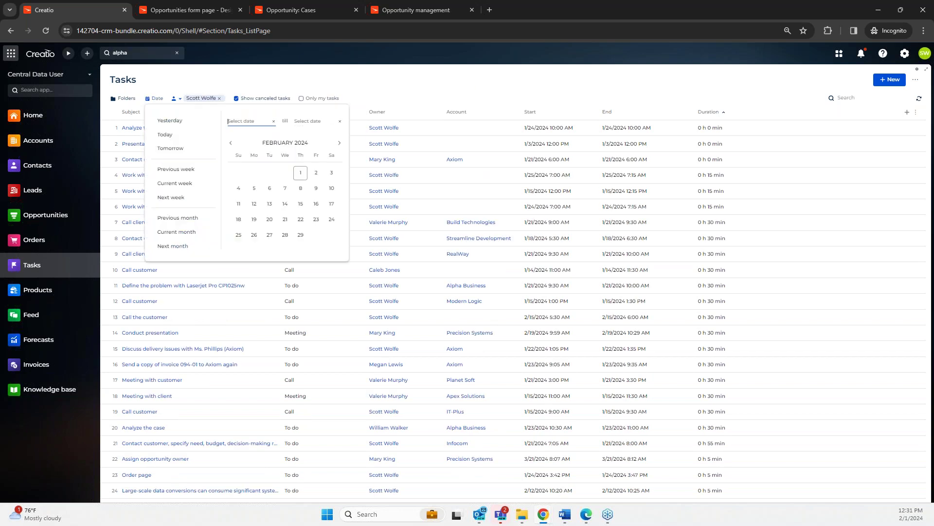
click(183, 137)
click(450, 87)
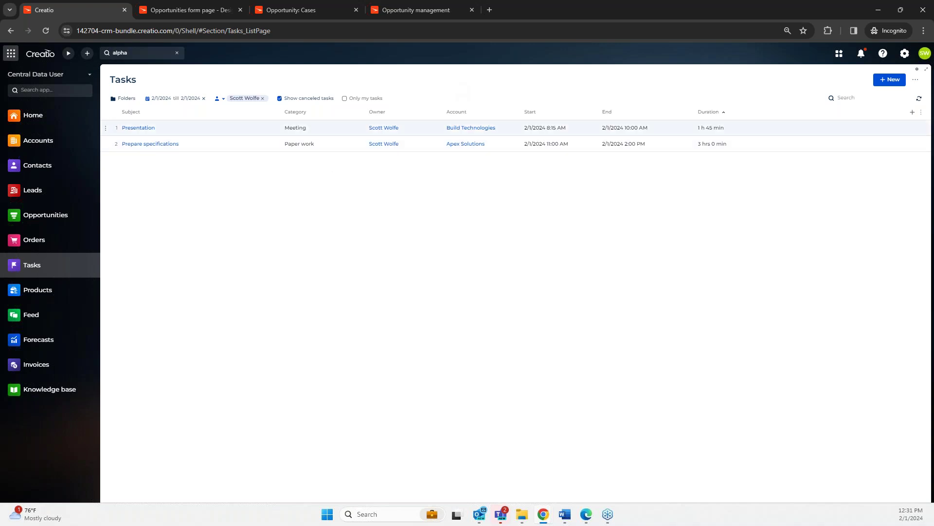
Set the status of the Presentation task to Completed, save it and return to the task list
click(145, 129)
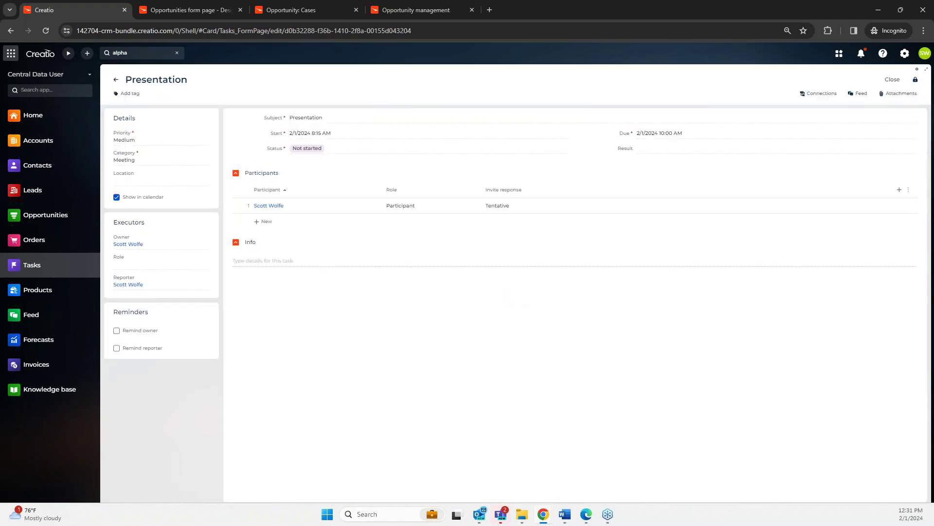
click(416, 150)
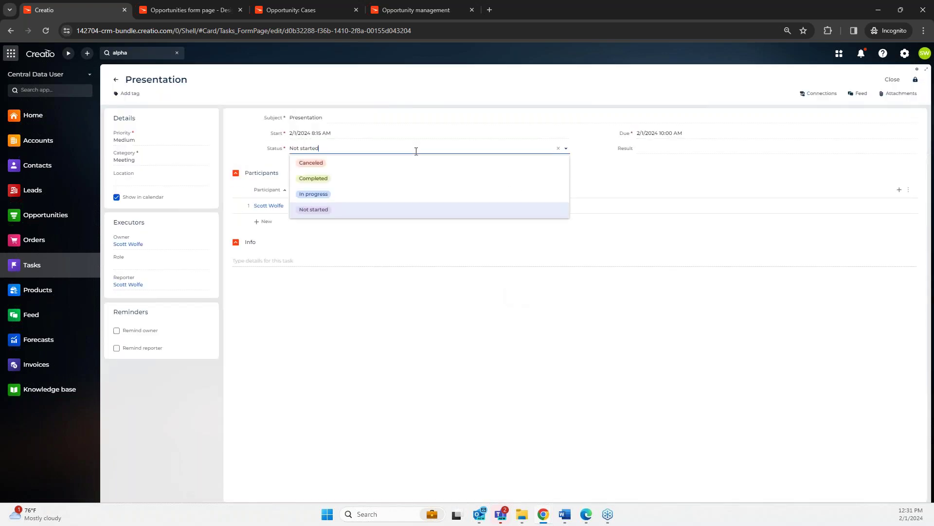
click(402, 179)
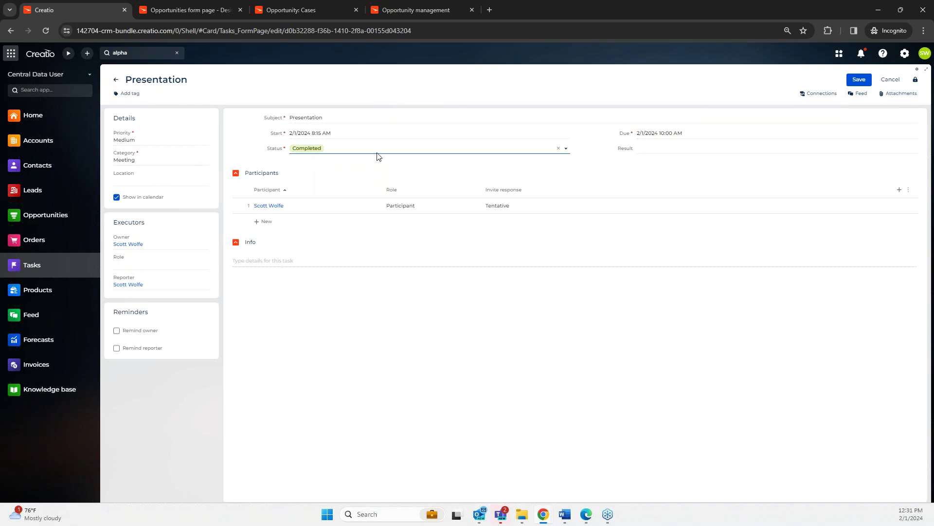
click(852, 84)
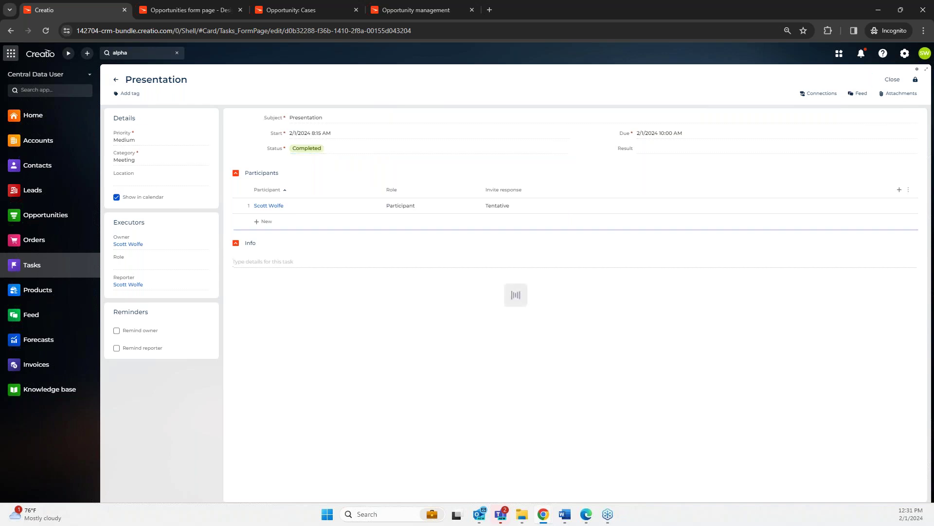
click(116, 79)
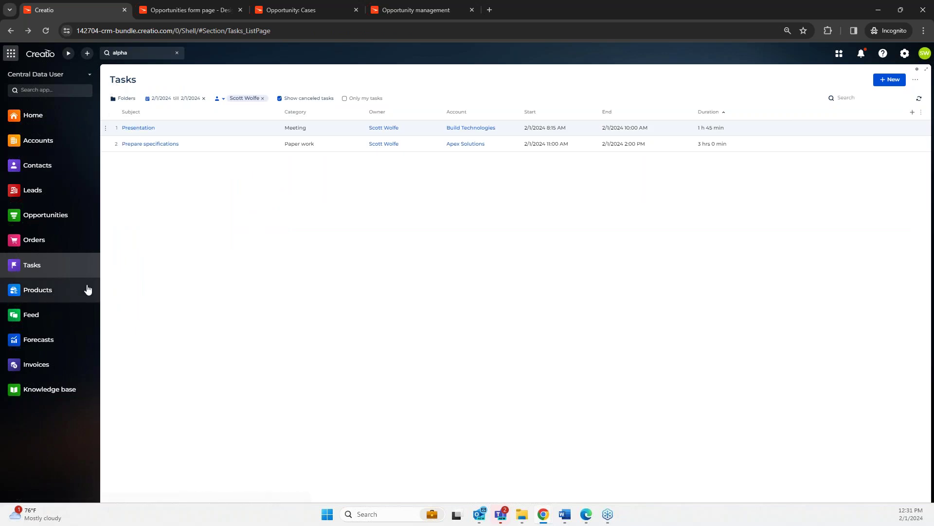